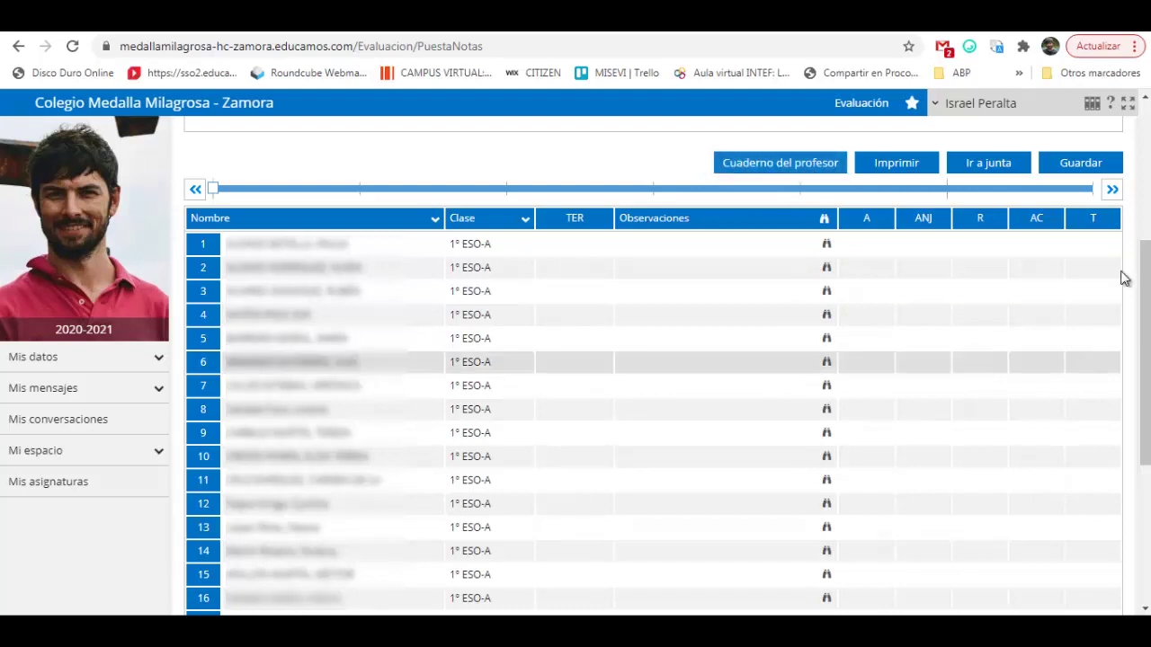
# Open the teacher's notebook (Cuaderno del profesor) for Religión, 1º de E.S.O.-A, saving the pending grade changes
pyautogui.scroll(1, 1142, 351)
pyautogui.scroll(1, 1142, 350)
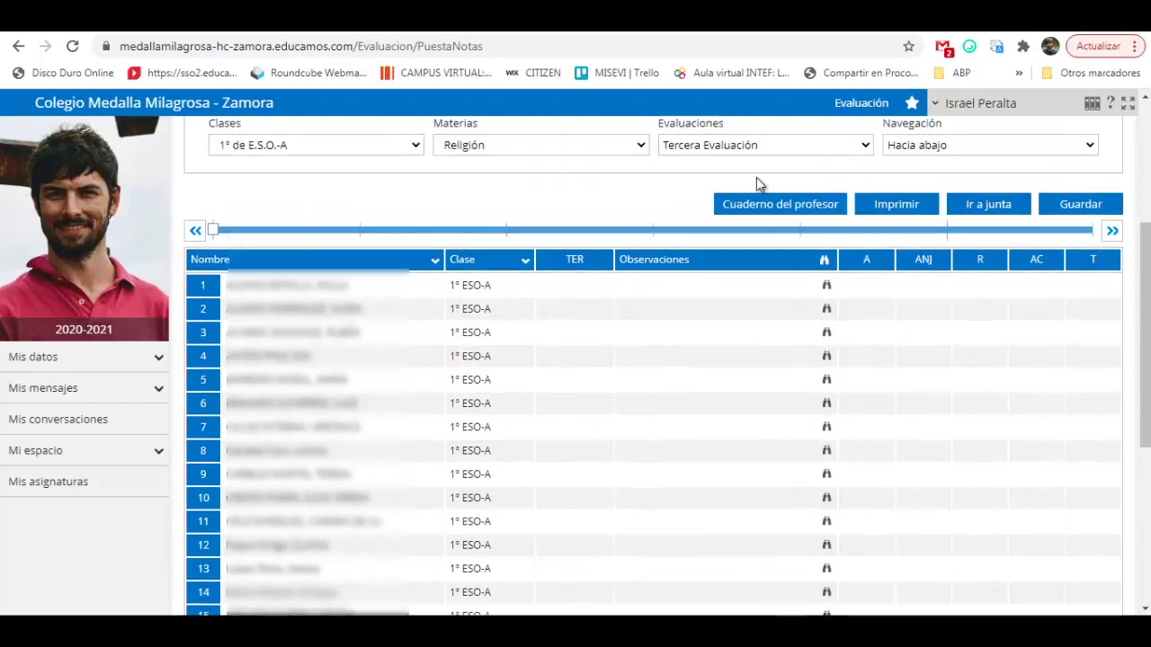
pyautogui.click(795, 206)
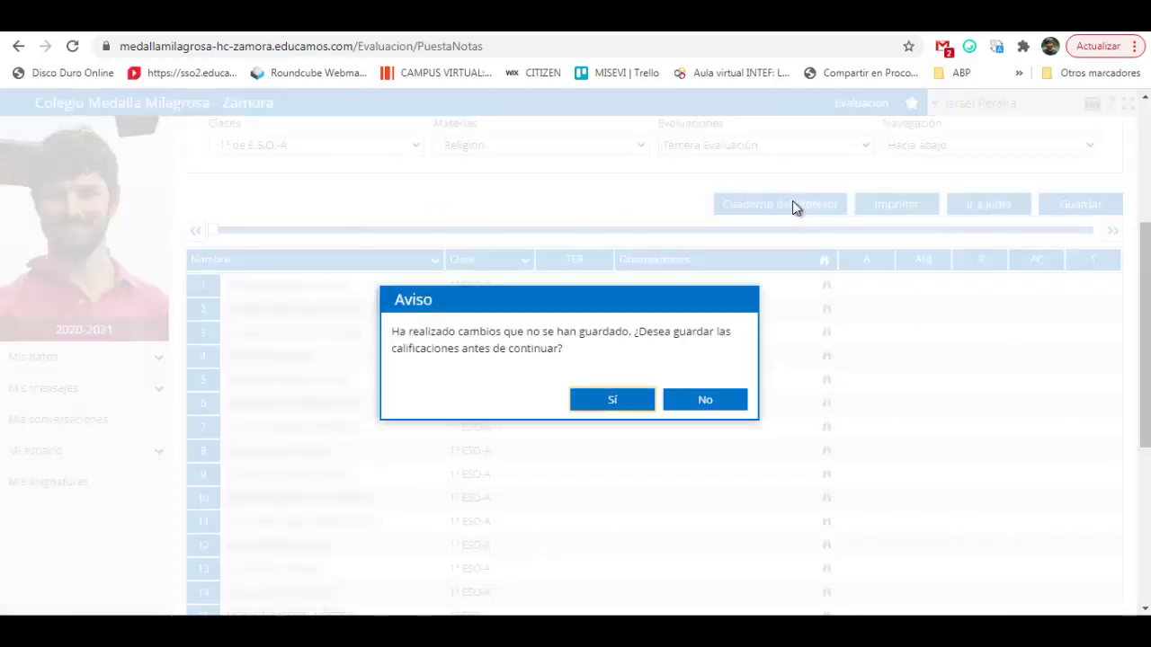
pyautogui.click(624, 406)
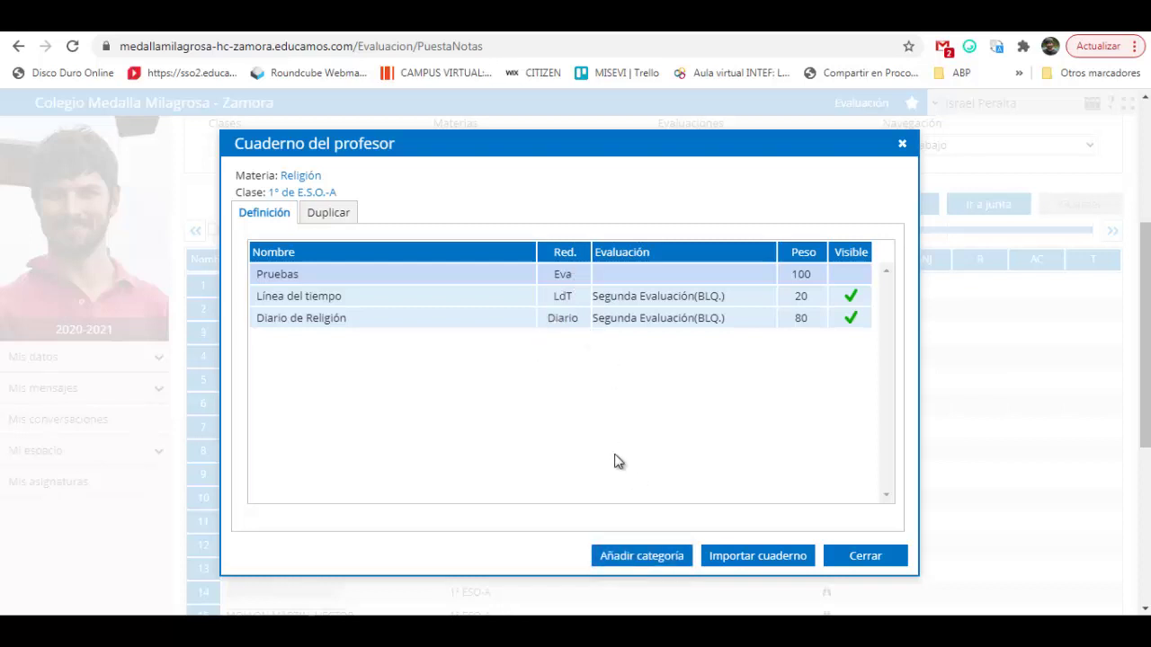
# Add a category named "Pruebas escritas" with short name PrEs and weight 1 to the notebook
pyautogui.click(632, 553)
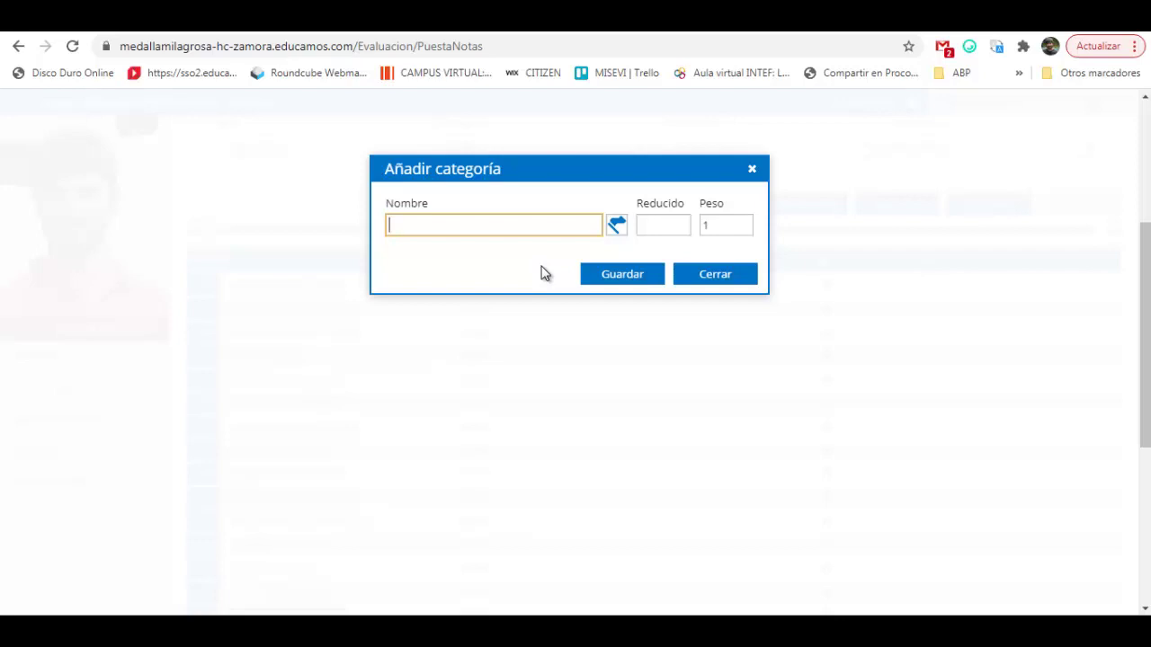
pyautogui.write('Pruebas escritas')
pyautogui.click(659, 217)
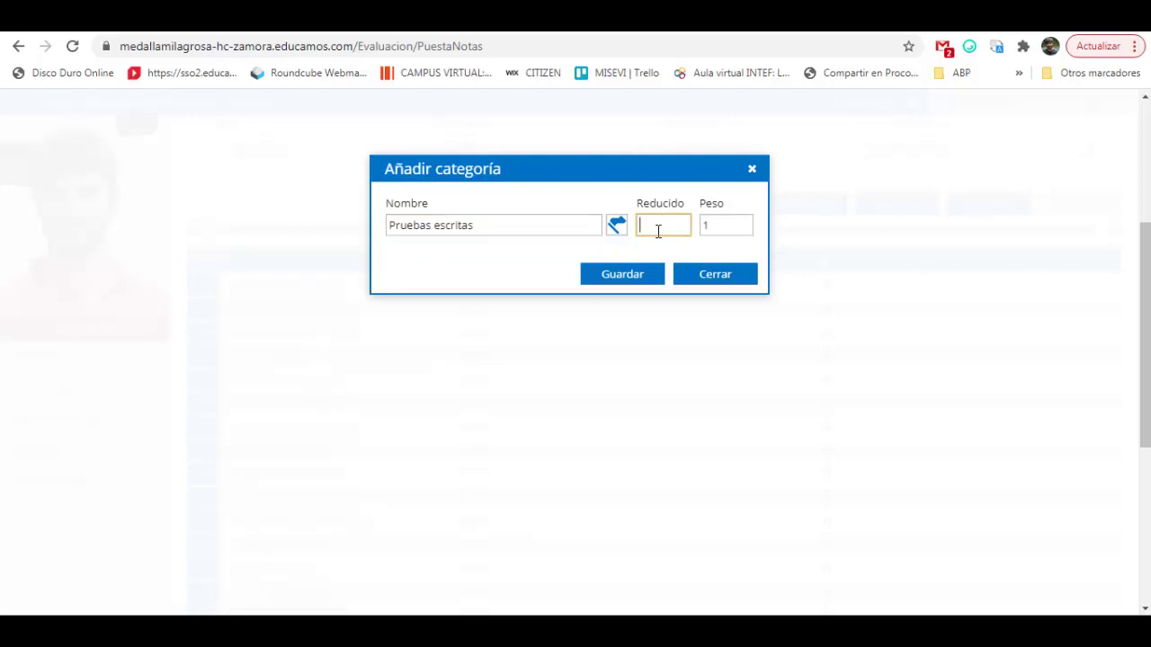
pyautogui.write('PrEs')
pyautogui.click(715, 225)
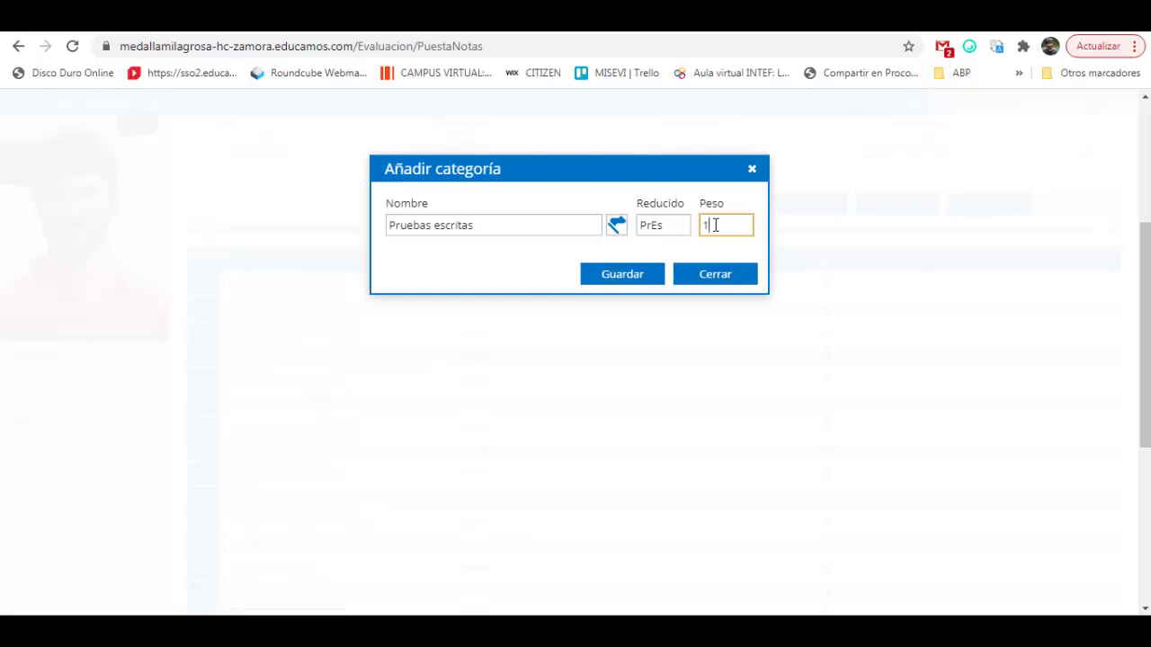
pyautogui.click(627, 274)
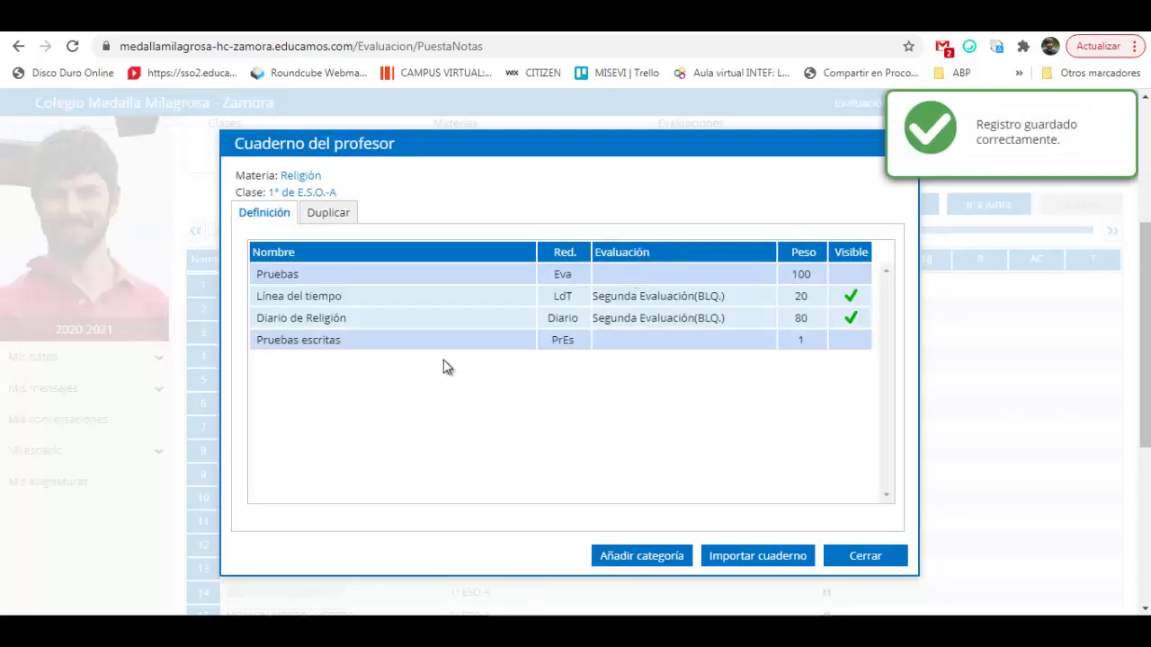
# Add a category named "Pruebas Orales" with short name PrOr and weight 1 to the notebook
pyautogui.moveTo(382, 342)
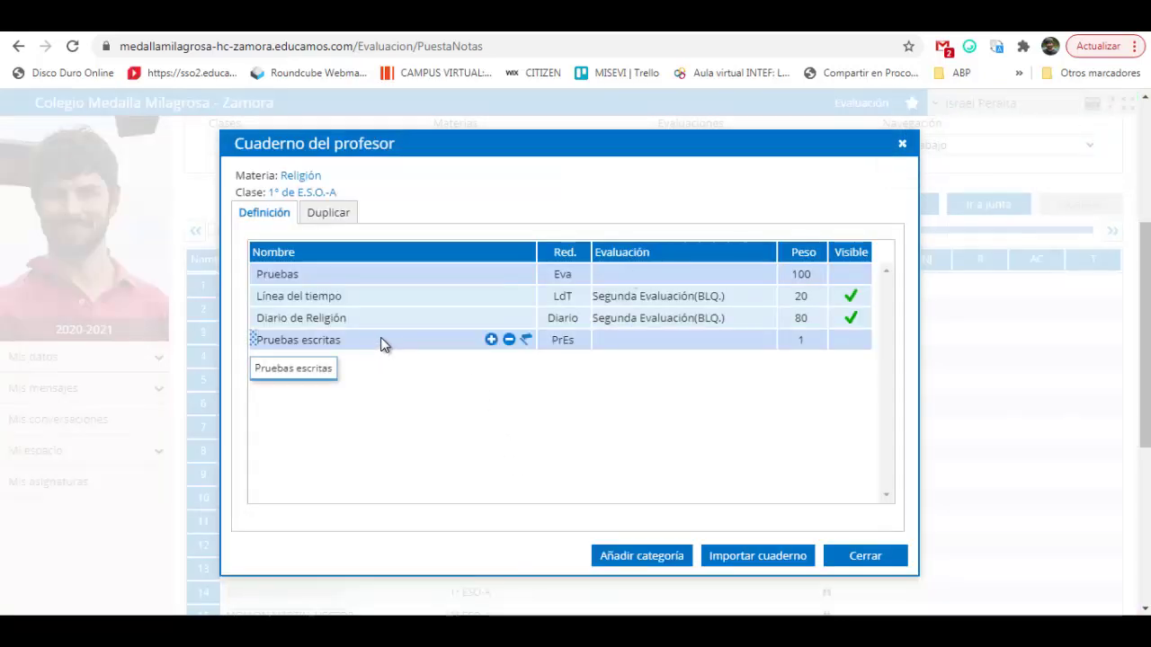
pyautogui.click(645, 559)
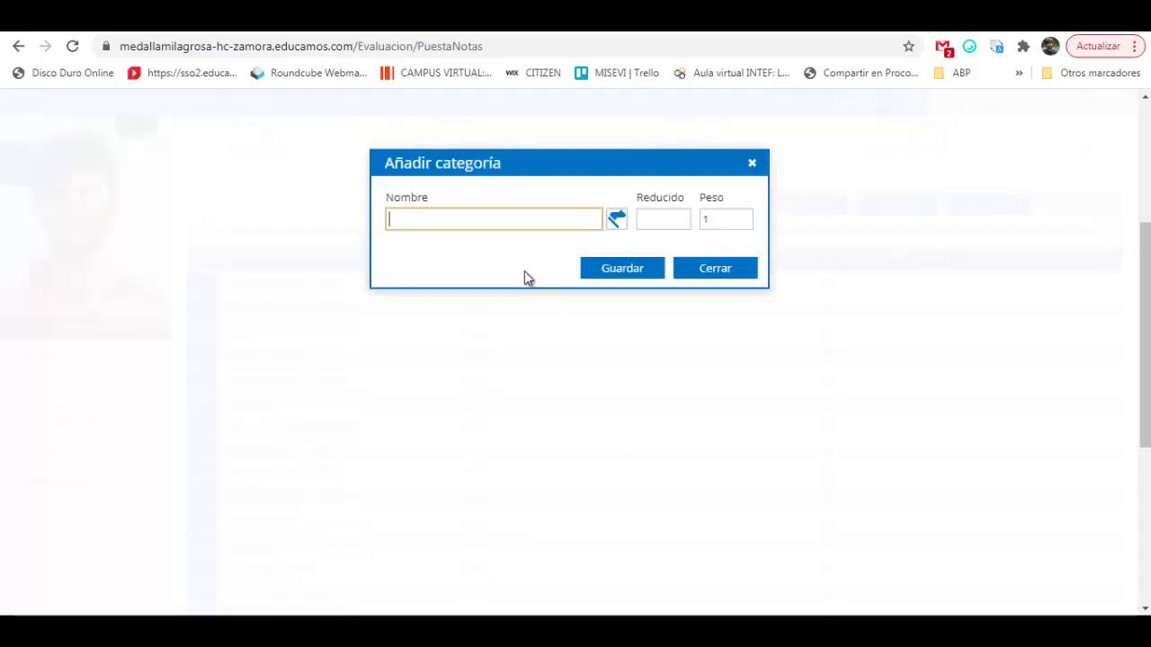
pyautogui.write('Prueba')
pyautogui.write('s de')
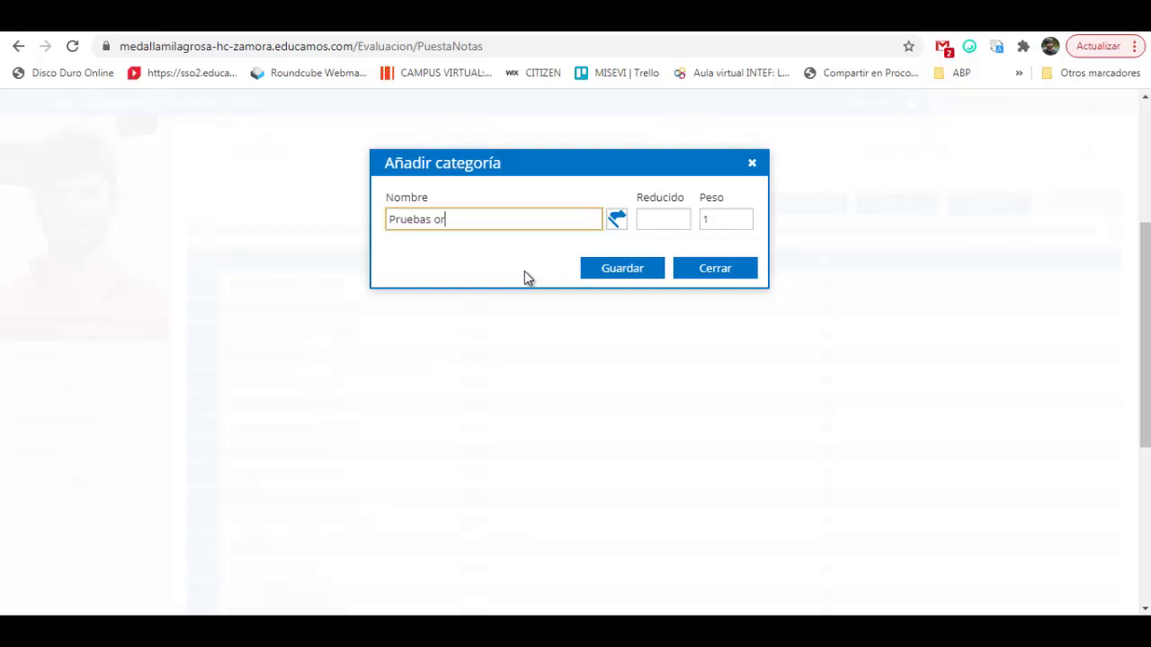
pyautogui.press('BackSpace')
pyautogui.press('BackSpace')
pyautogui.press('BackSpace')
pyautogui.write('Orales')
pyautogui.click(651, 224)
pyautogui.write('Pr')
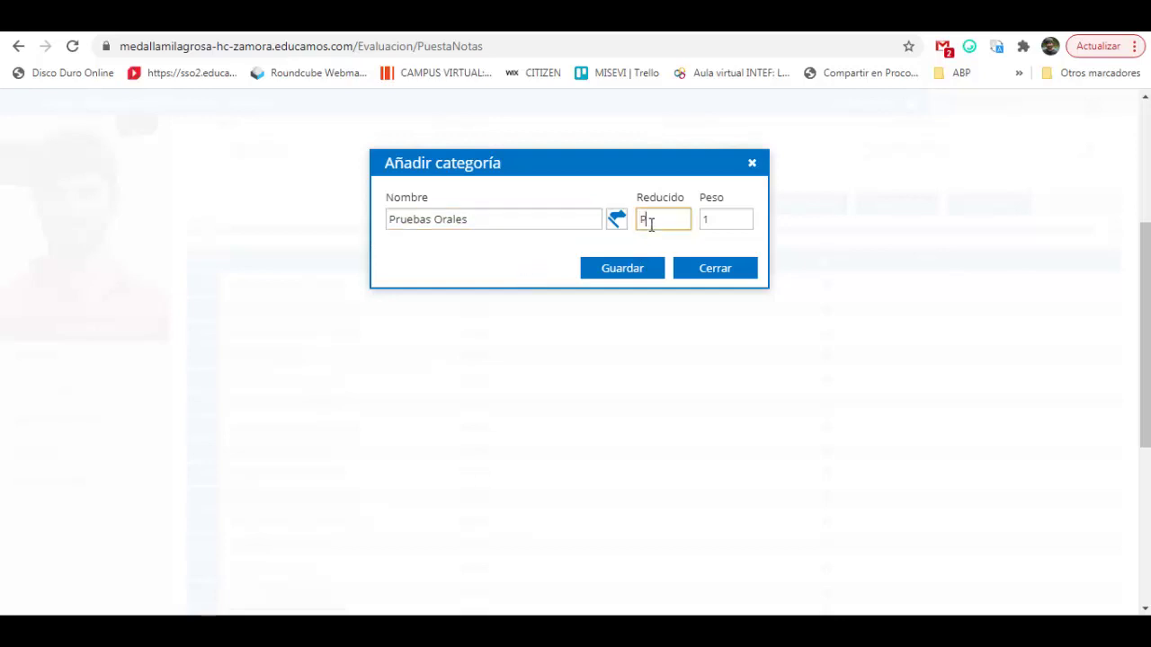
pyautogui.write('Or')
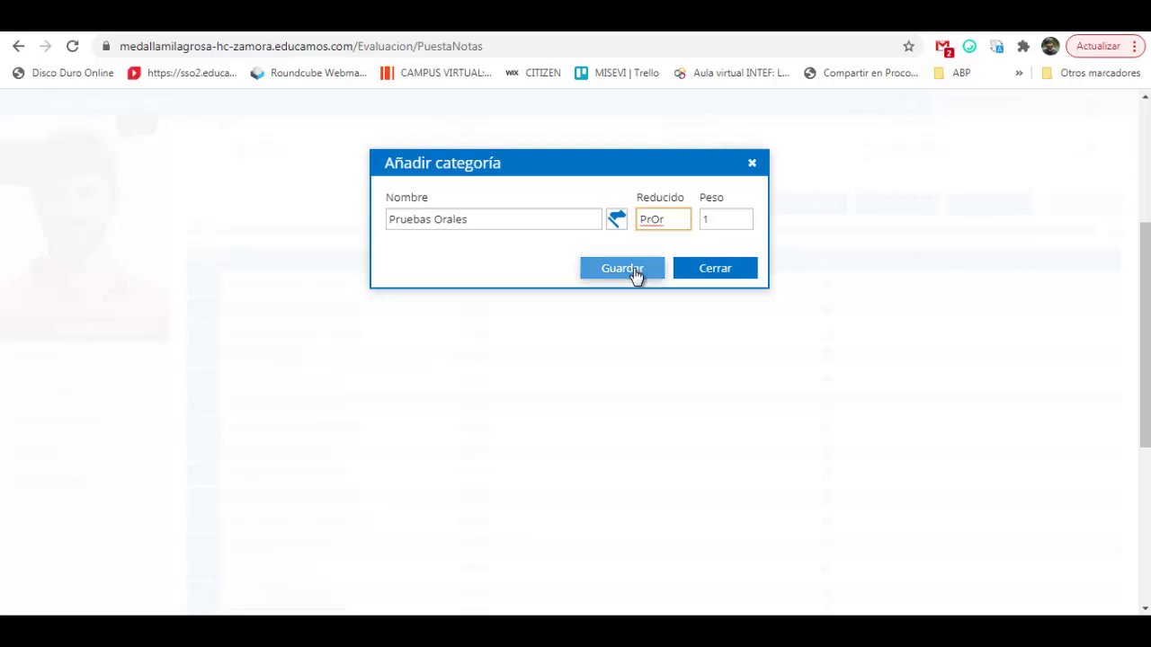
pyautogui.click(716, 216)
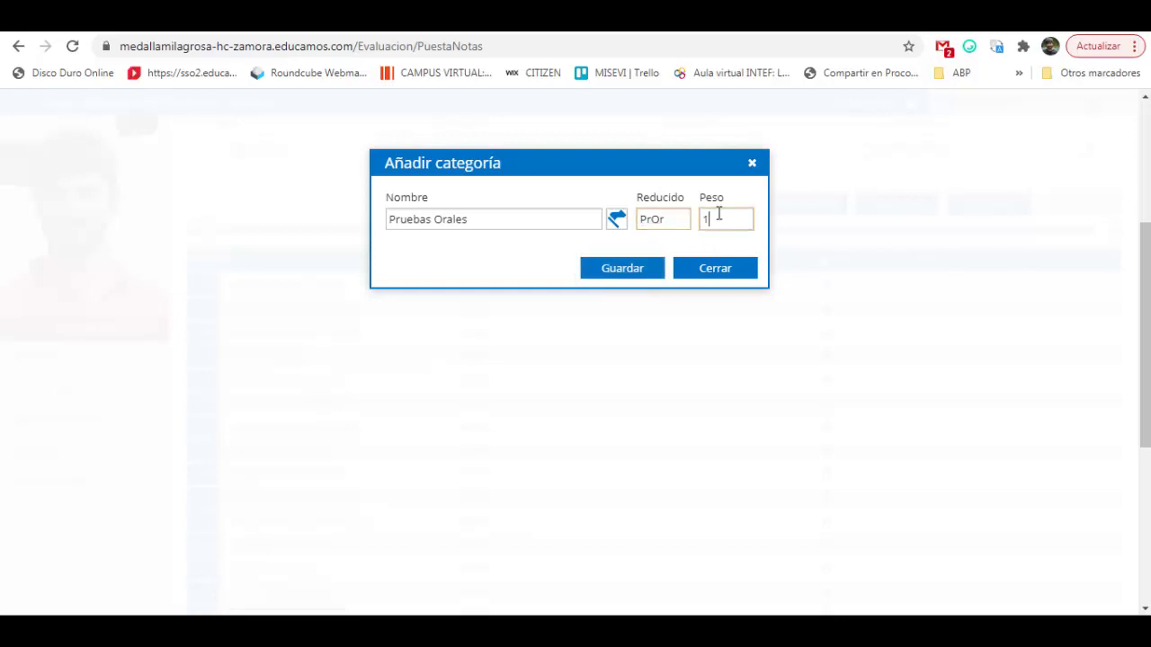
pyautogui.press('BackSpace')
pyautogui.write('2')
pyautogui.write('1')
pyautogui.click(603, 270)
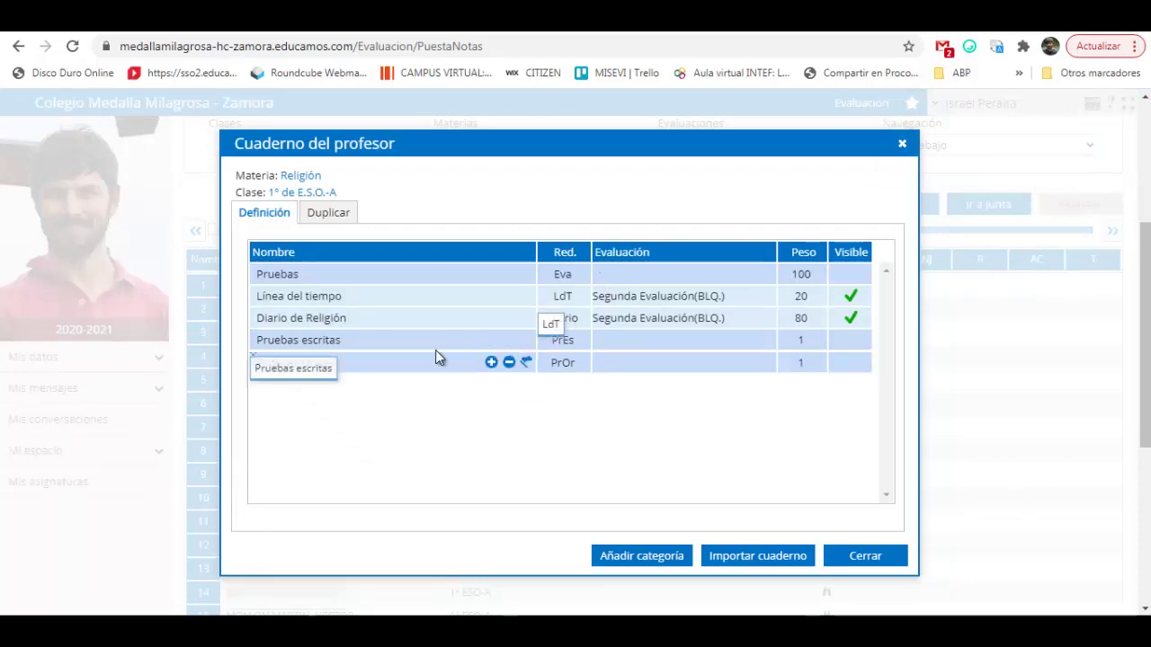
# Add a visible item "Prueba Escrita 1" to Pruebas escritas, with short name PrEs, weight 1 and evaluation Tercera Evaluación
pyautogui.moveTo(480, 340)
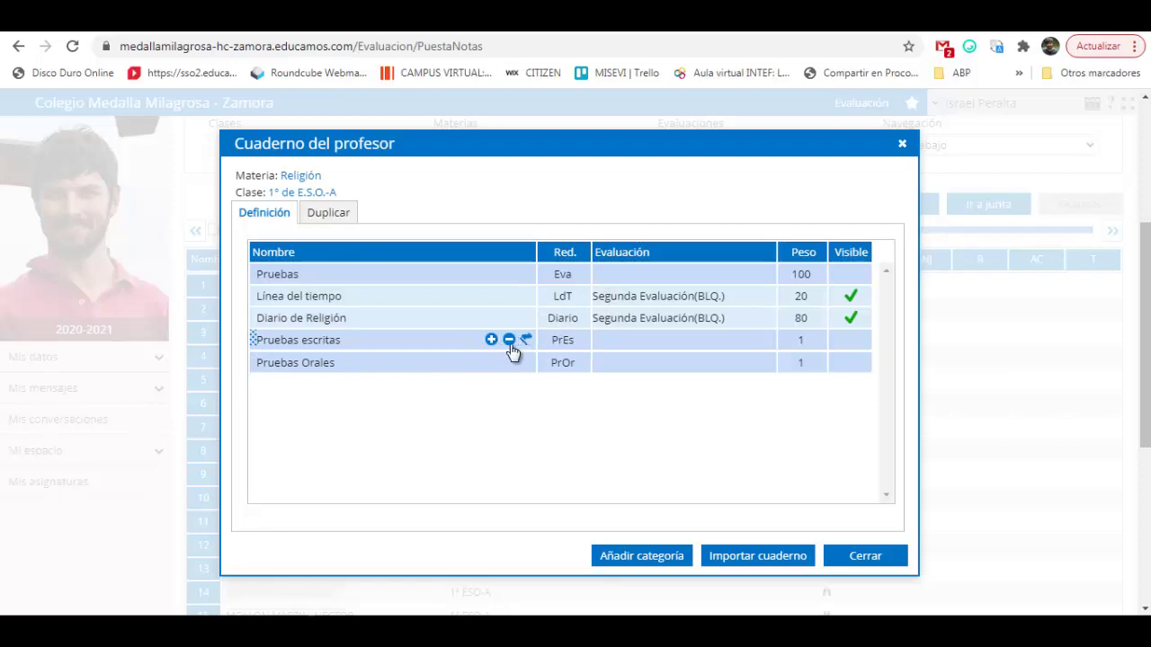
pyautogui.click(777, 129)
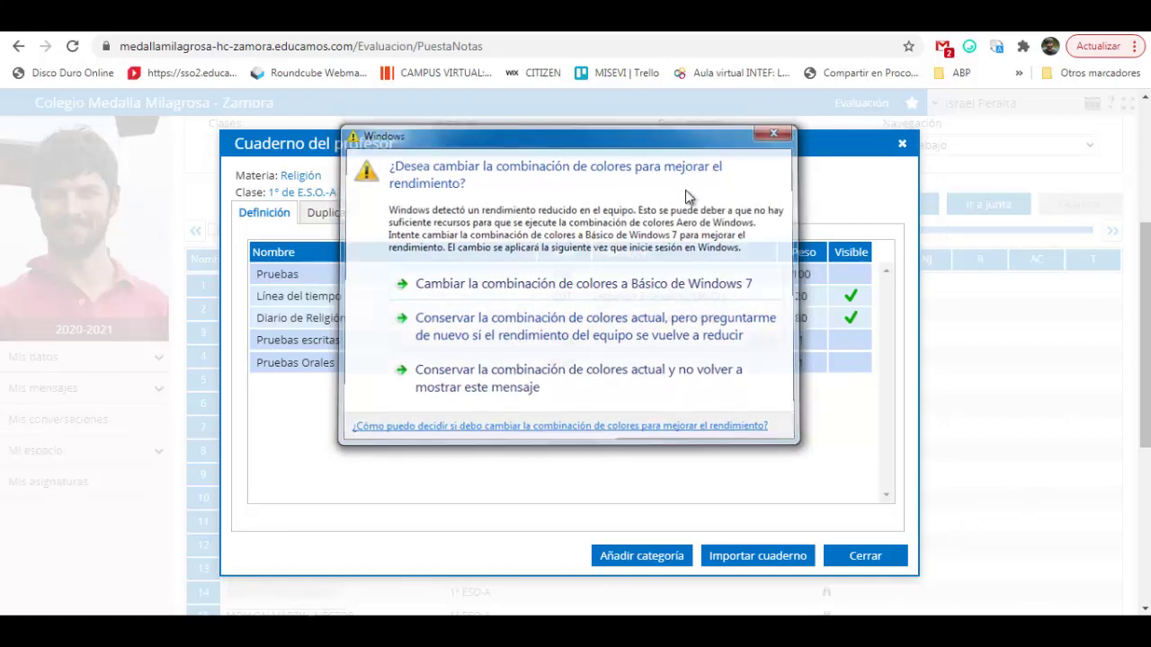
pyautogui.click(491, 340)
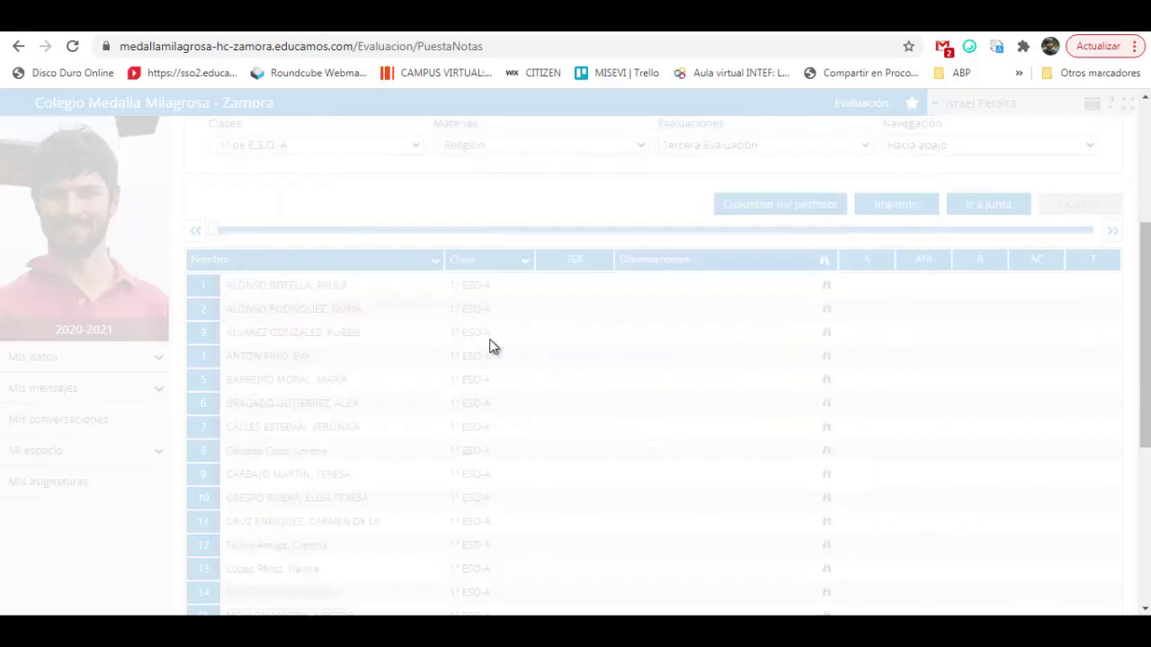
pyautogui.write('Prueba ')
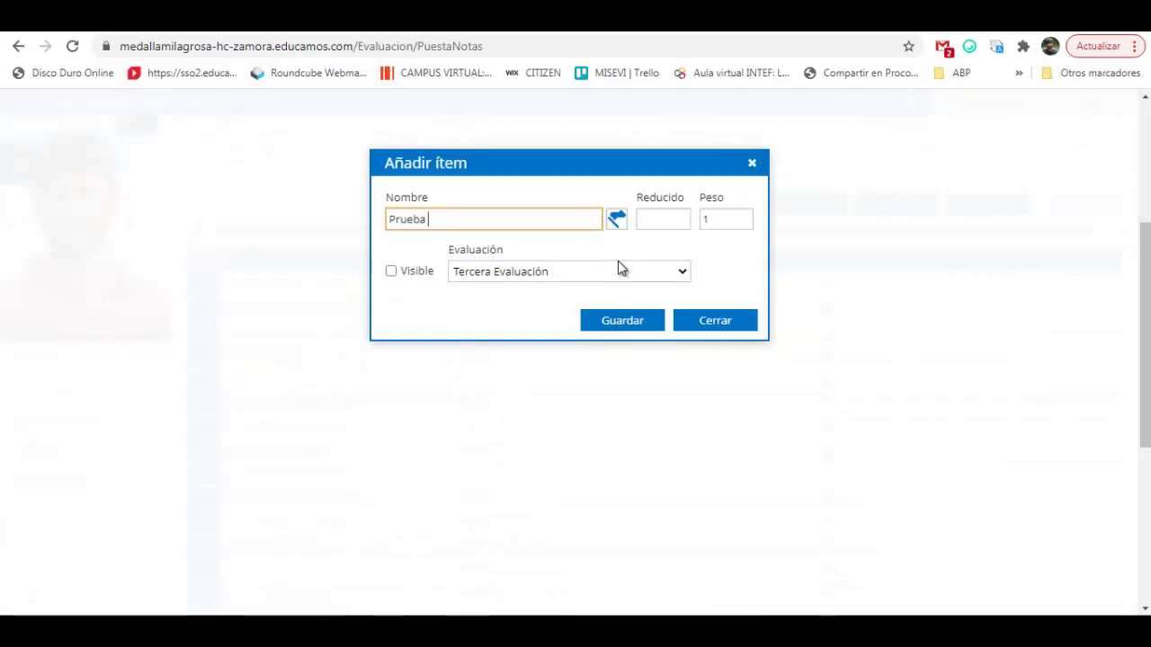
pyautogui.write('Escrtita ')
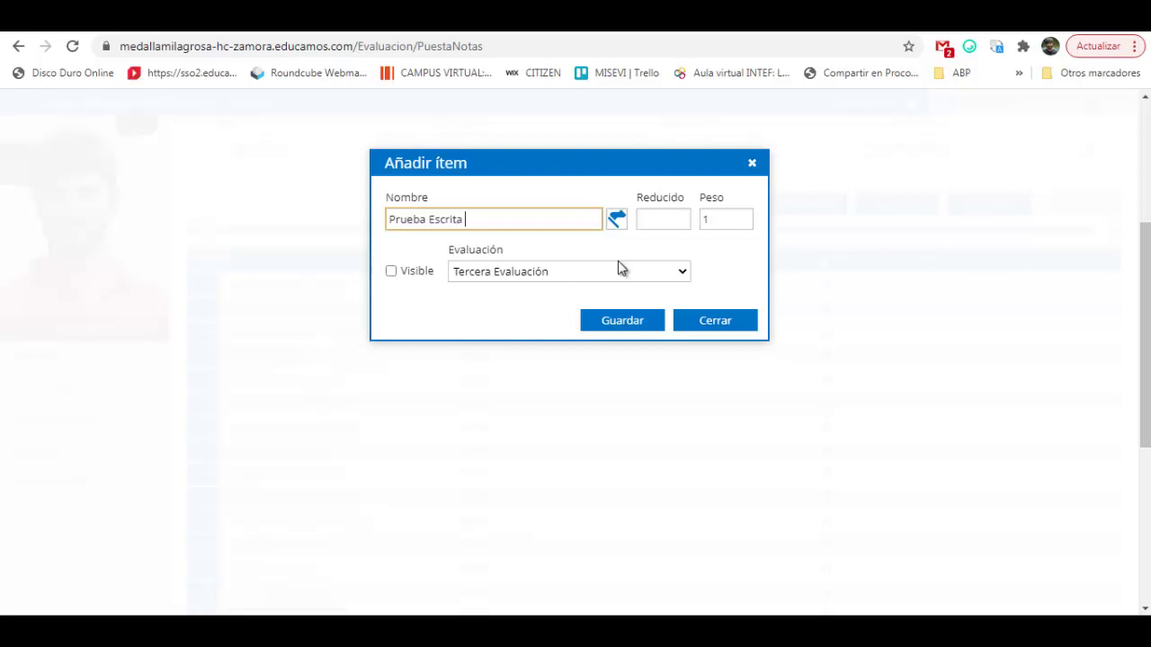
pyautogui.write('1')
pyautogui.click(672, 218)
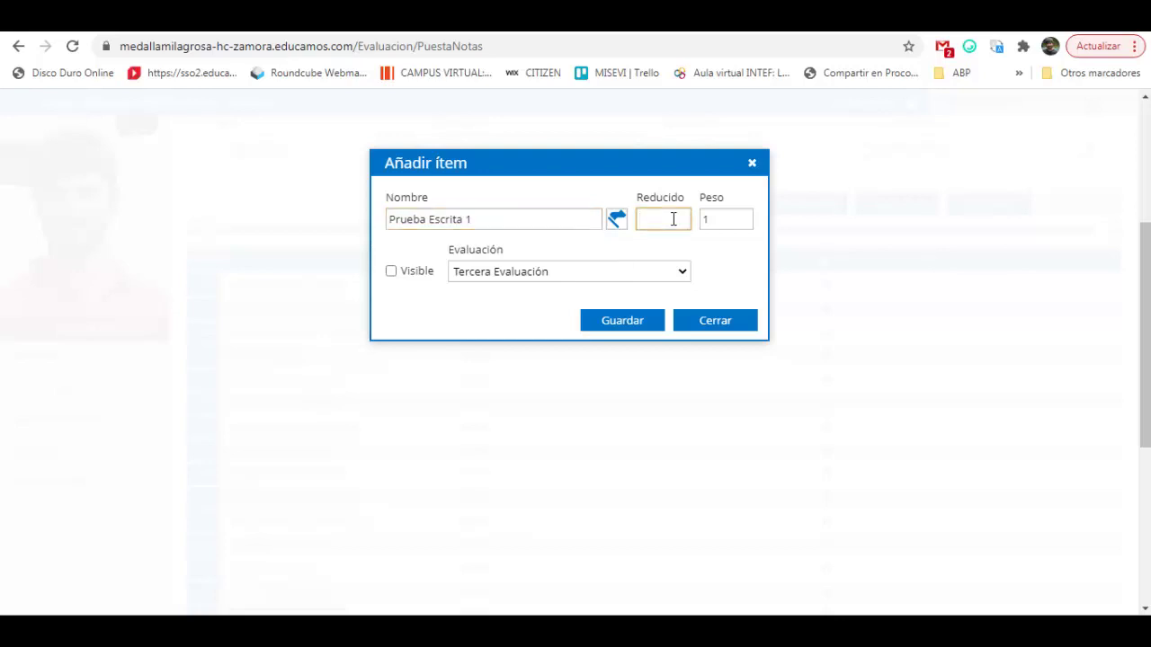
pyautogui.write('PrEs')
pyautogui.click(392, 272)
pyautogui.click(503, 274)
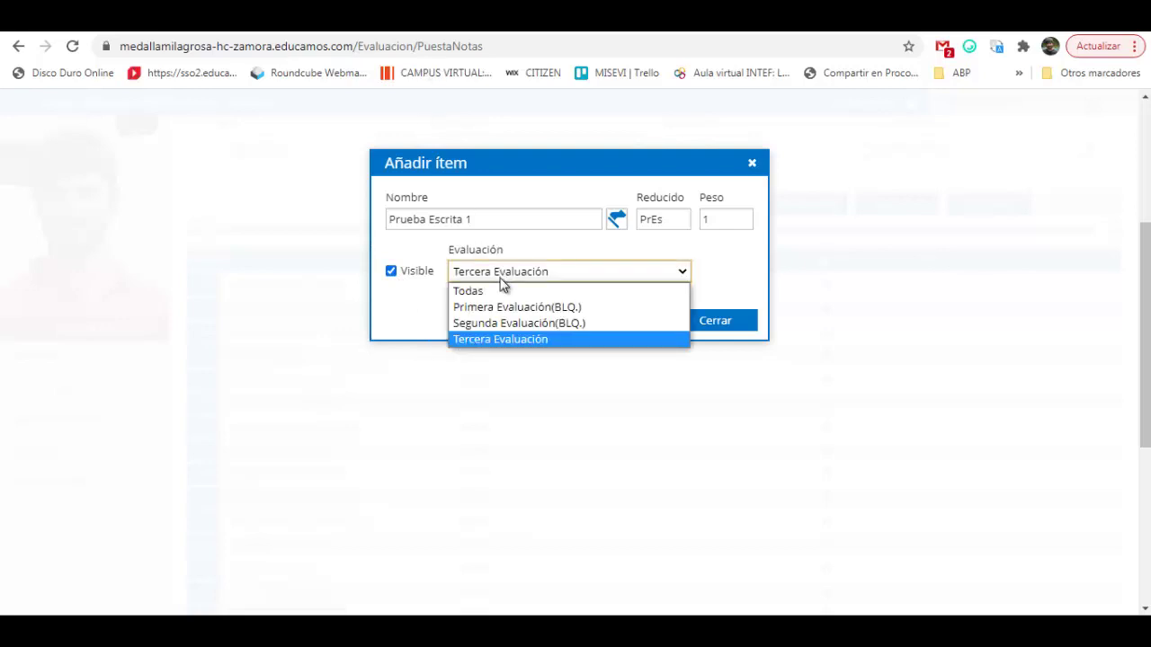
pyautogui.click(501, 279)
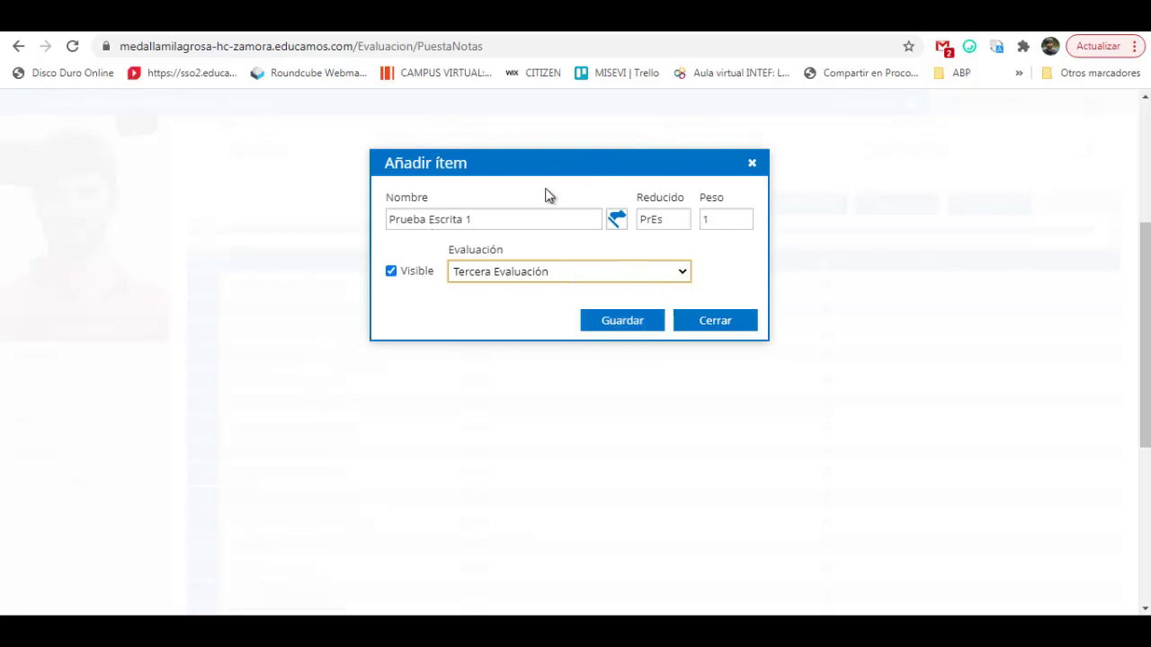
pyautogui.click(630, 317)
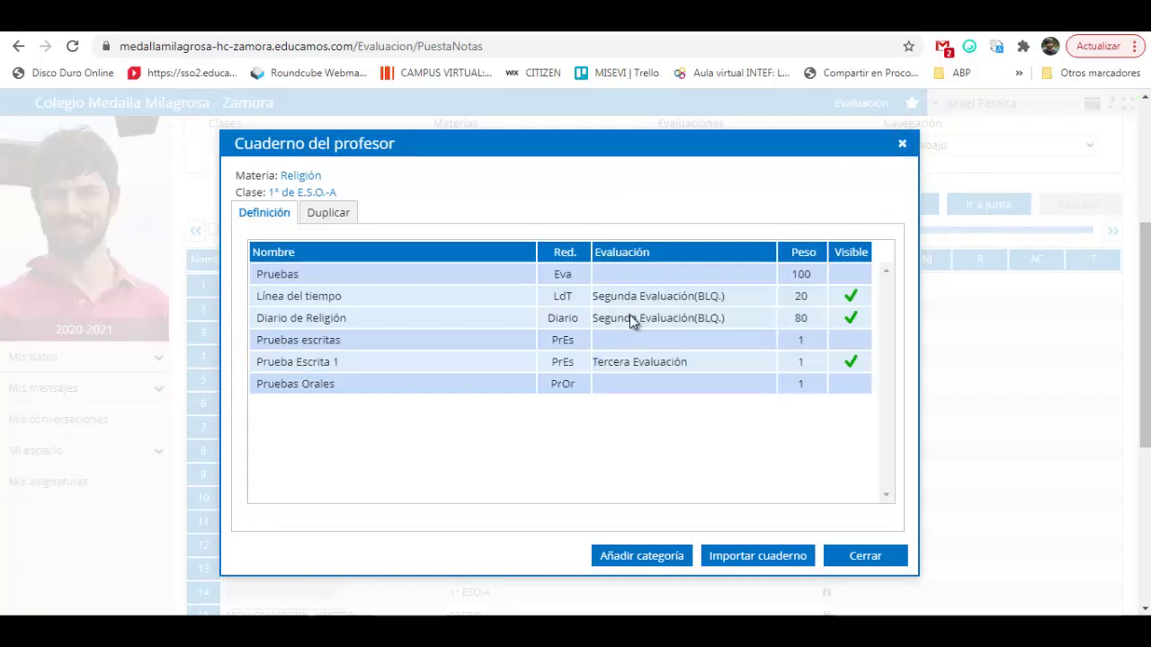
# Add a visible item "Prueba escrita 2" to Pruebas escritas, with short name PrEs2, weight 2 and evaluation Tercera Evaluación
pyautogui.moveTo(516, 340)
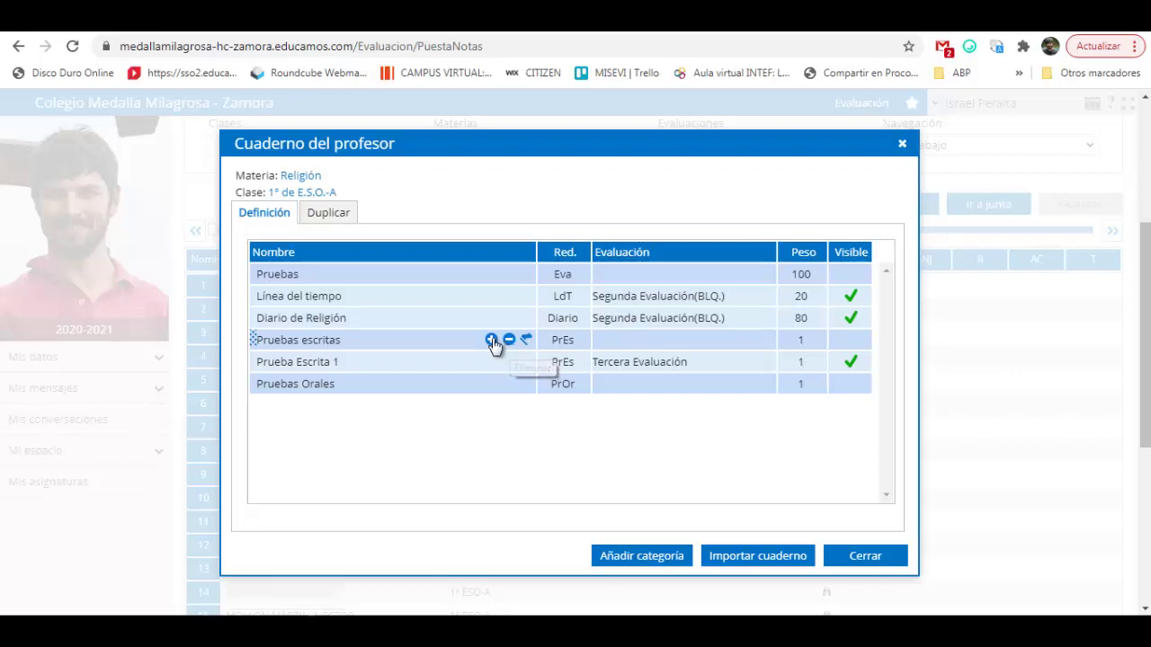
pyautogui.click(491, 340)
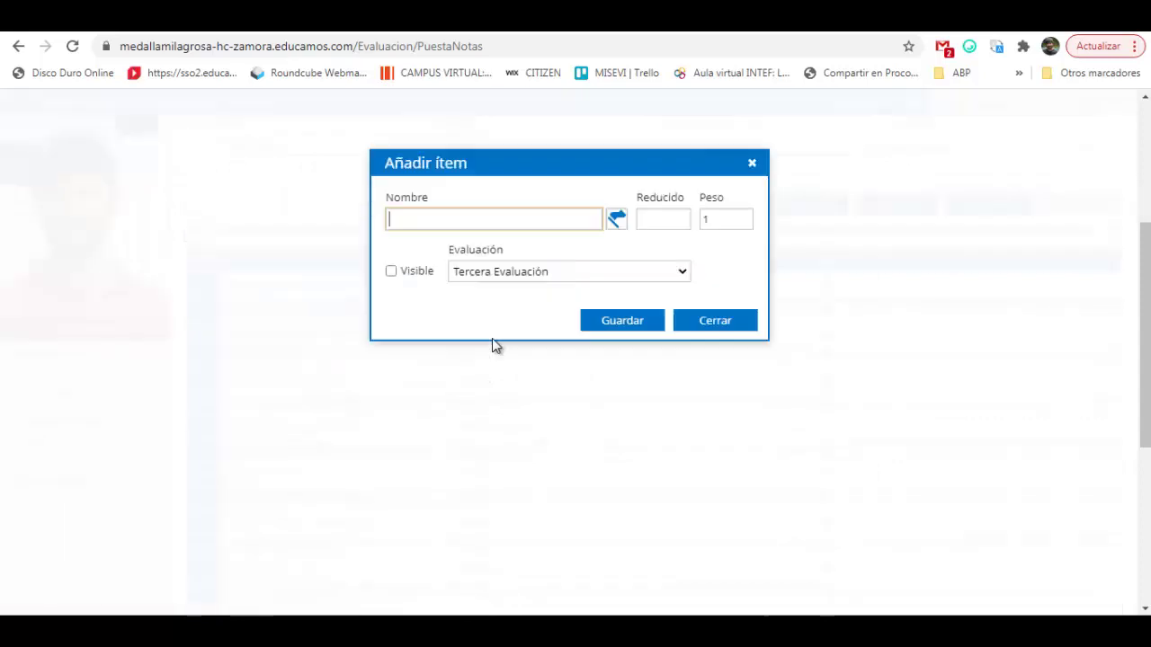
pyautogui.write('Pr')
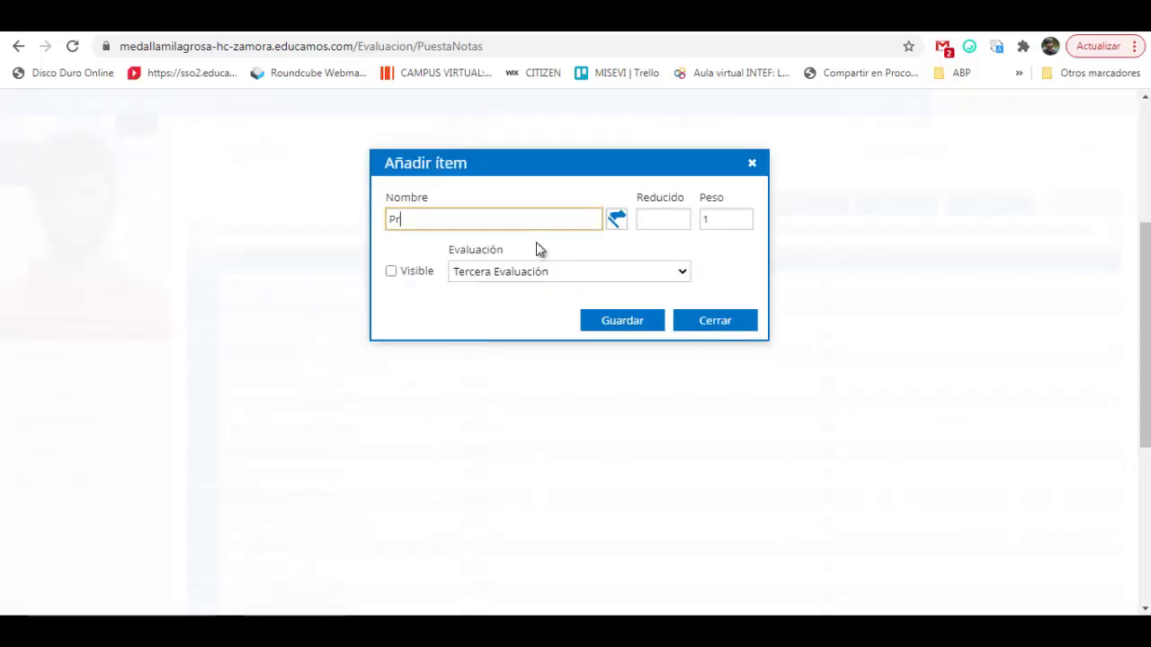
pyautogui.write('ueba escrita 2')
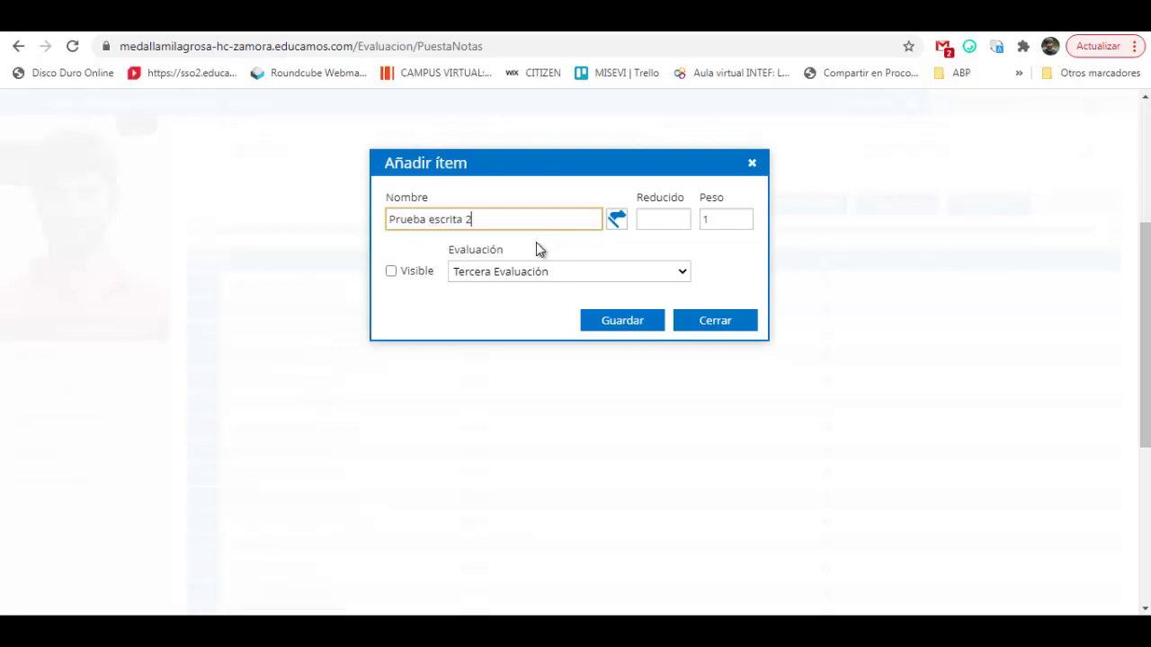
pyautogui.click(668, 224)
pyautogui.write('Pr')
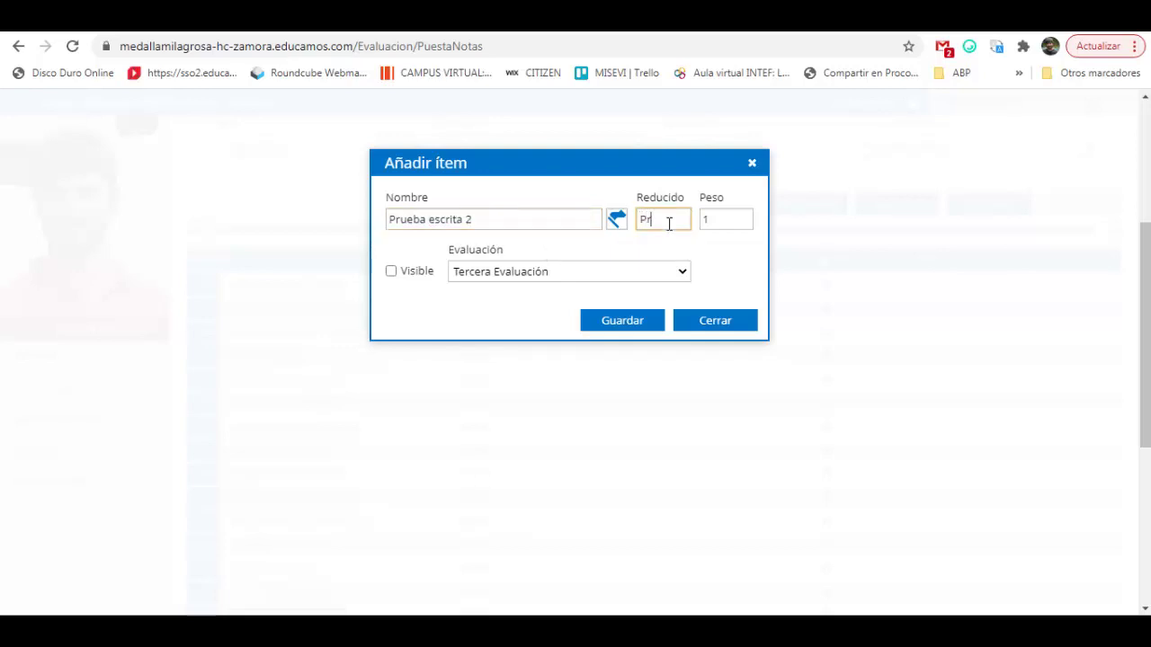
pyautogui.write('Es2')
pyautogui.click(392, 273)
pyautogui.click(728, 219)
pyautogui.write('2')
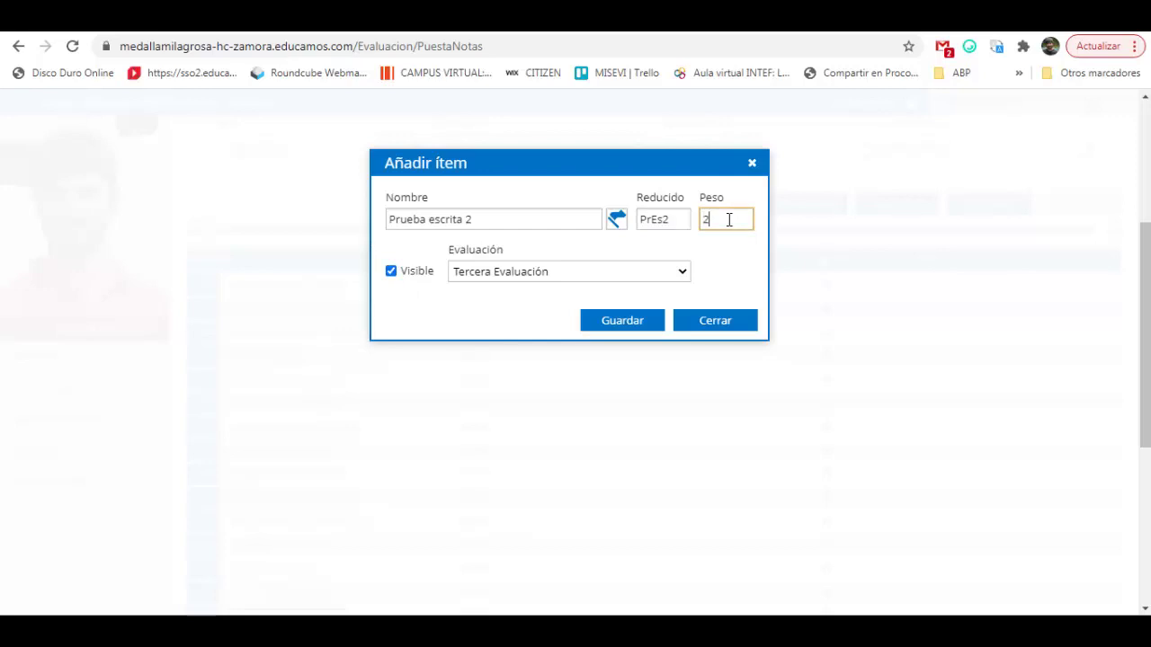
pyautogui.click(621, 324)
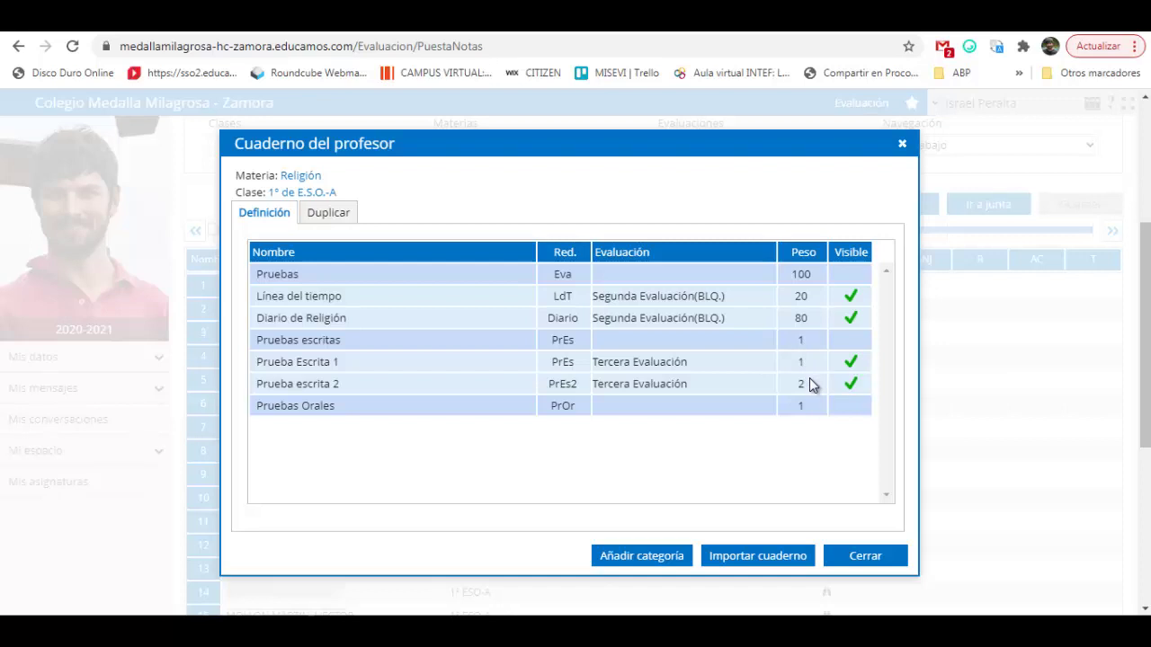
# Add a visible item "Prueba Oral 1" to Pruebas Orales, with short name PrOr1, weight 1 and evaluation Tercera Evaluación
pyautogui.moveTo(450, 411)
pyautogui.click(490, 407)
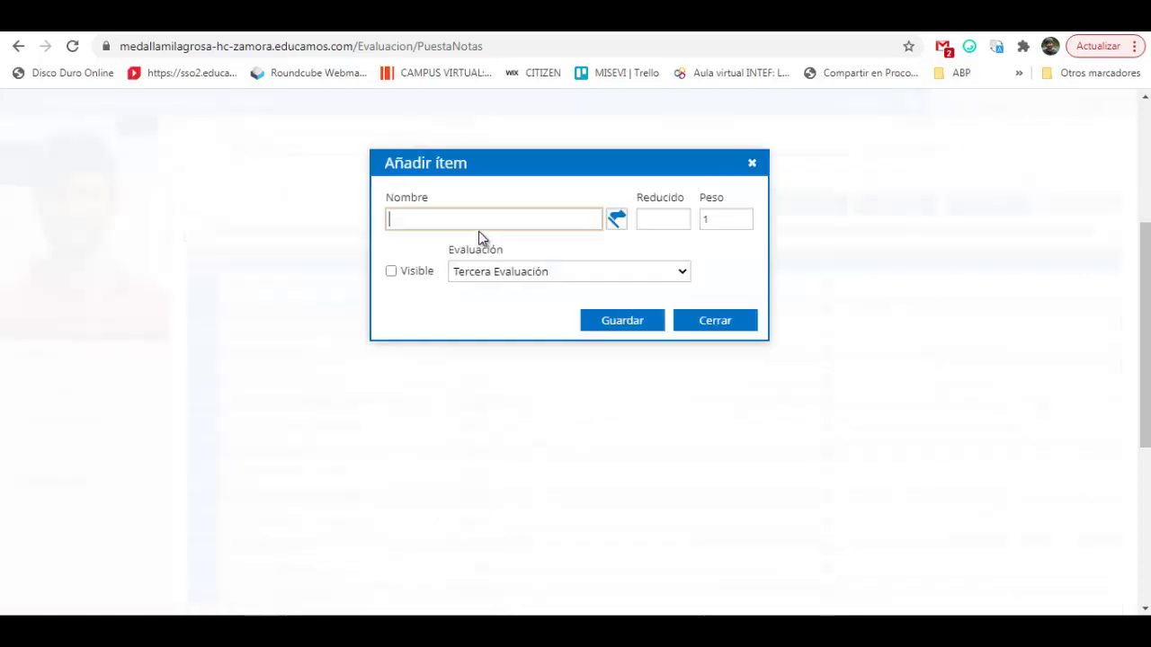
pyautogui.write('Prueba Oral')
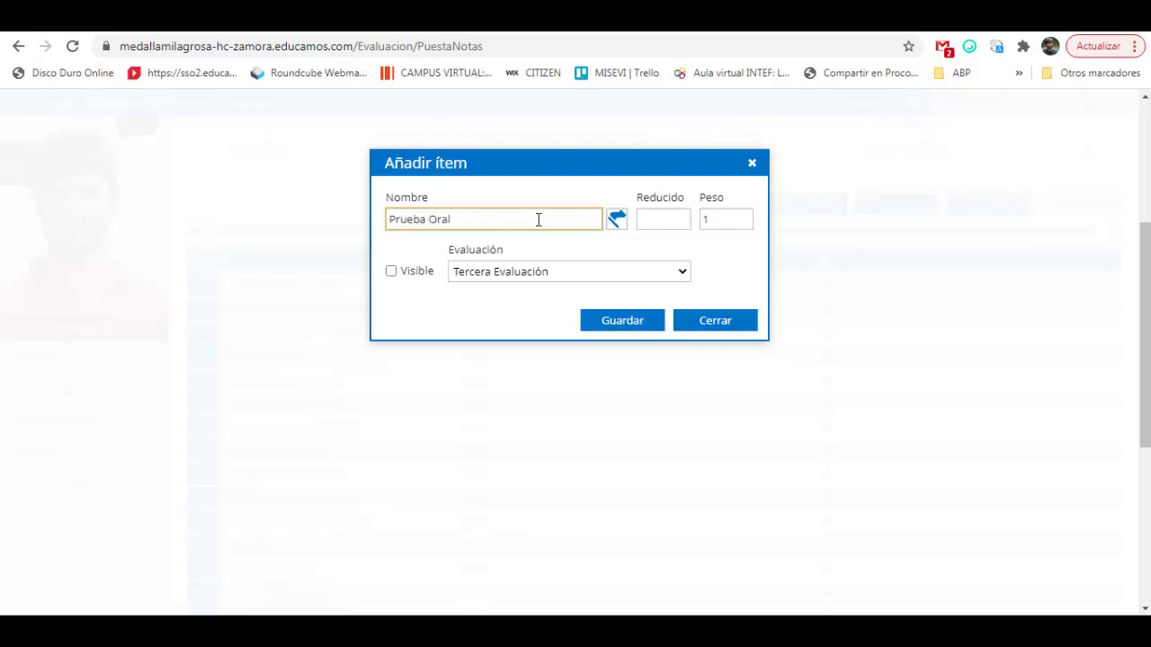
pyautogui.write(' 1')
pyautogui.click(660, 223)
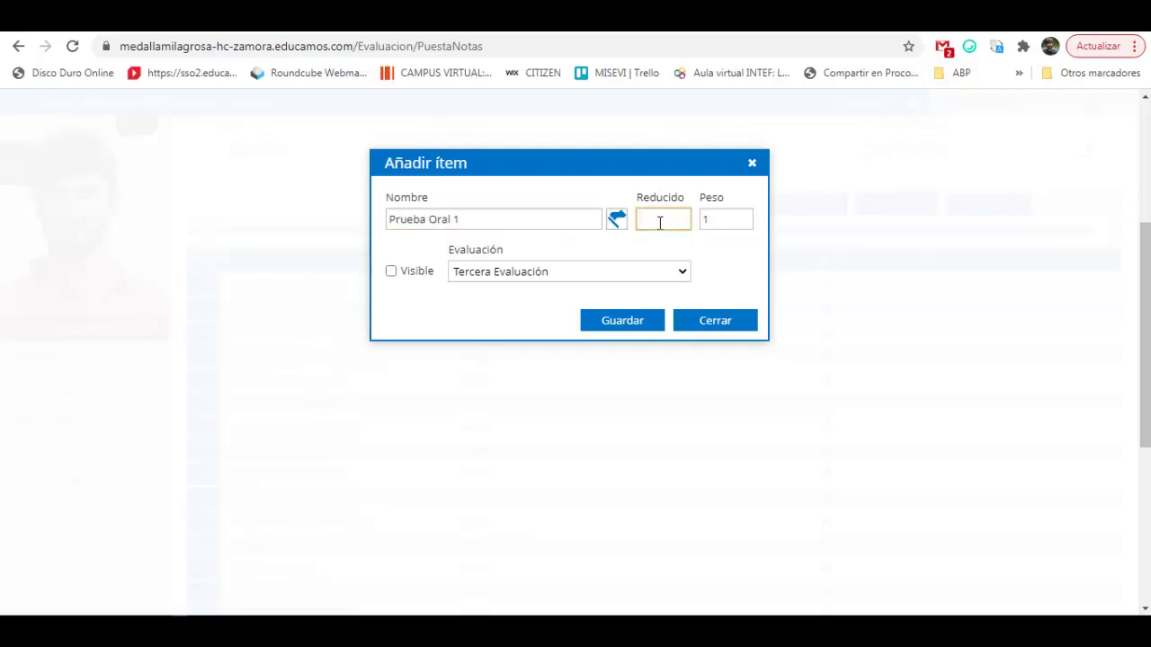
pyautogui.write('PrOr 1')
pyautogui.press('BackSpace')
pyautogui.press('BackSpace')
pyautogui.write('1')
pyautogui.click(391, 271)
pyautogui.click(633, 320)
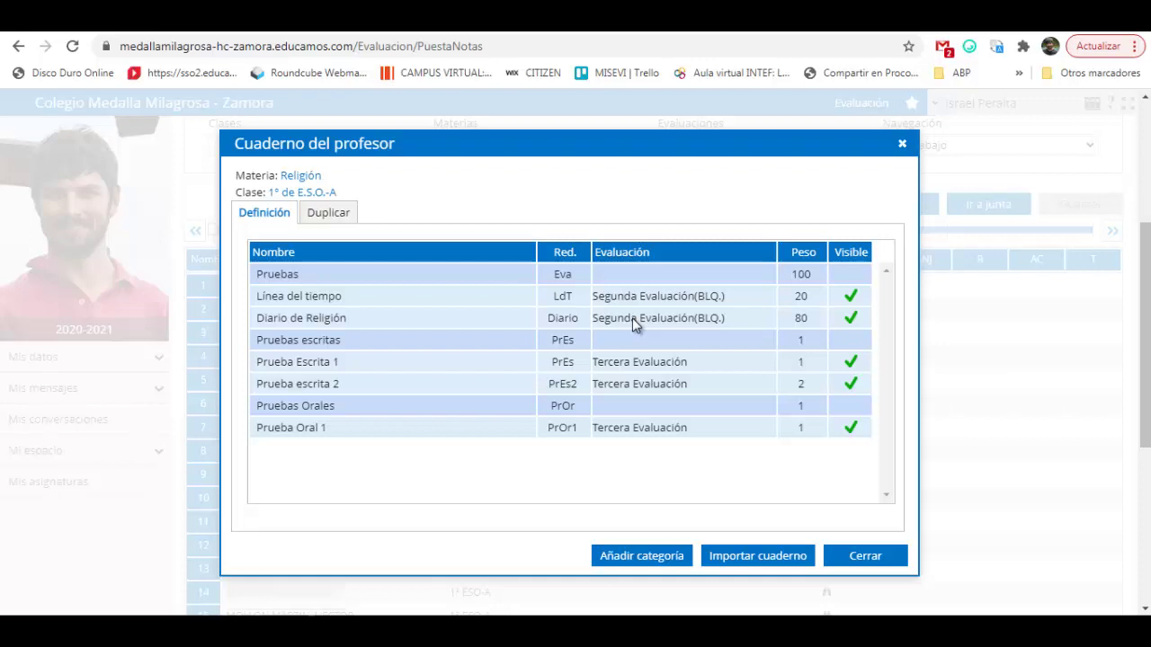
# Set the weight of the Pruebas escritas category to 80 and the Pruebas Orales category to 20
pyautogui.click(811, 340)
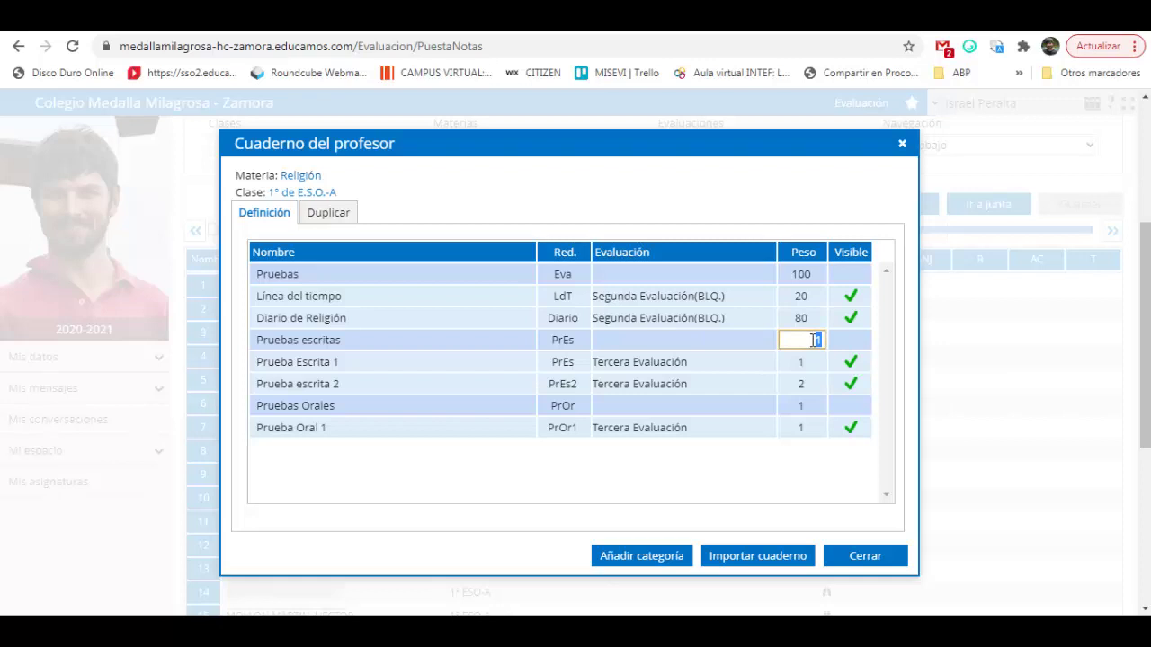
pyautogui.write('80')
pyautogui.click(809, 405)
pyautogui.write('20')
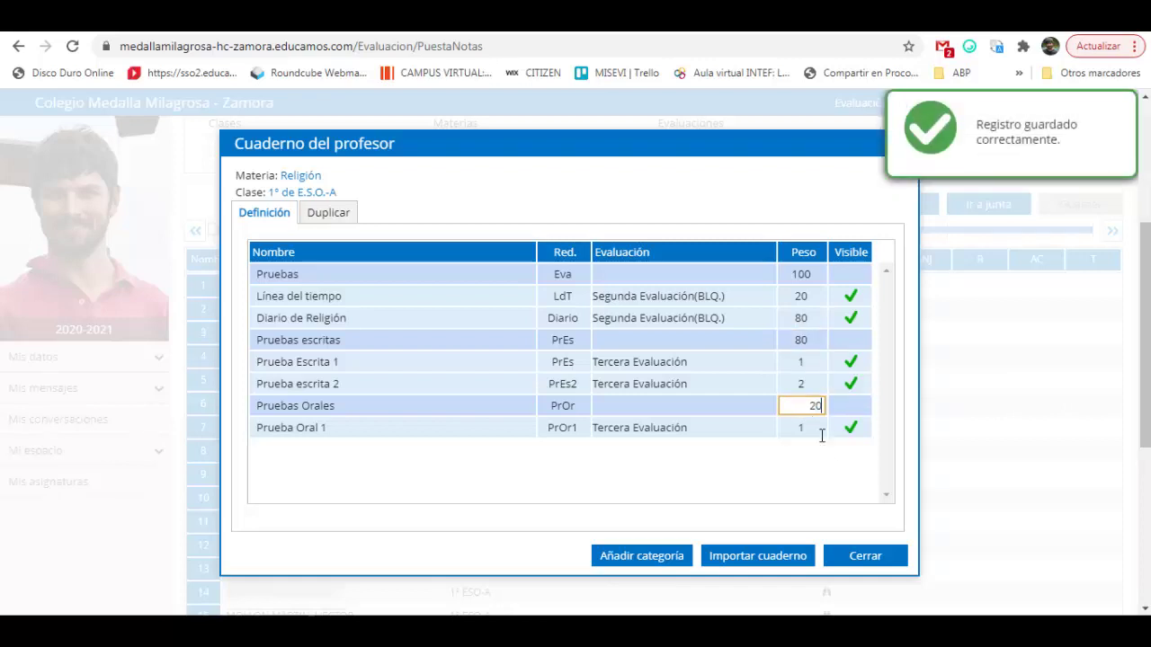
pyautogui.click(825, 460)
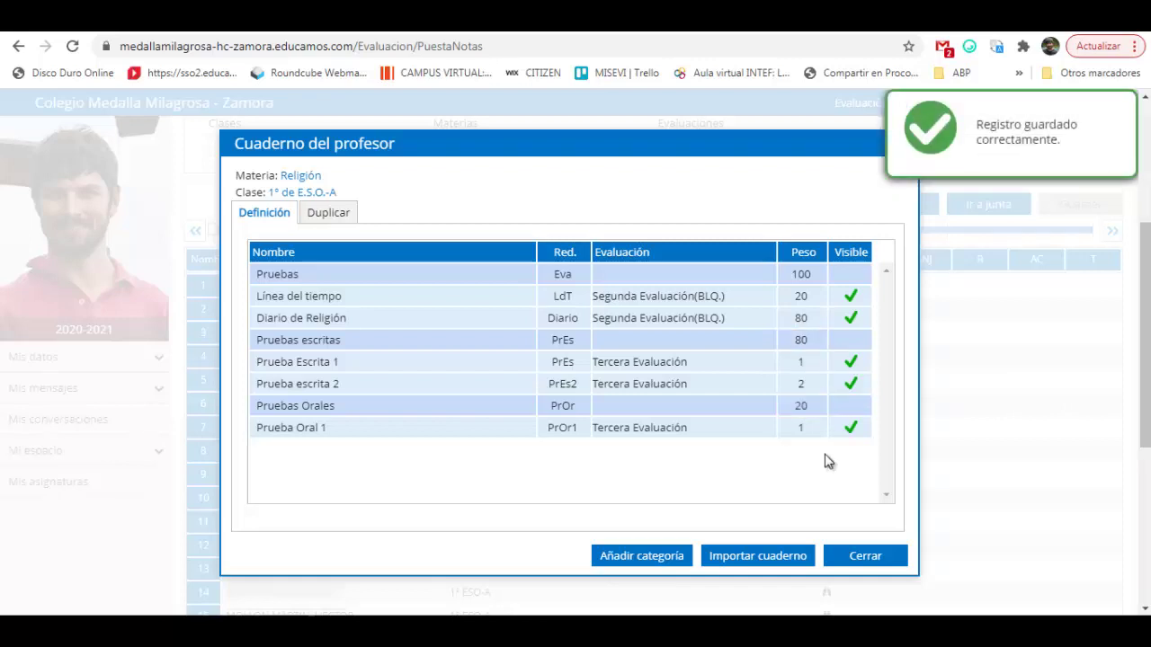
# Set the weight of Prueba Escrita 1 to 15 and the weight of Prueba escrita 2 to 85
pyautogui.click(800, 361)
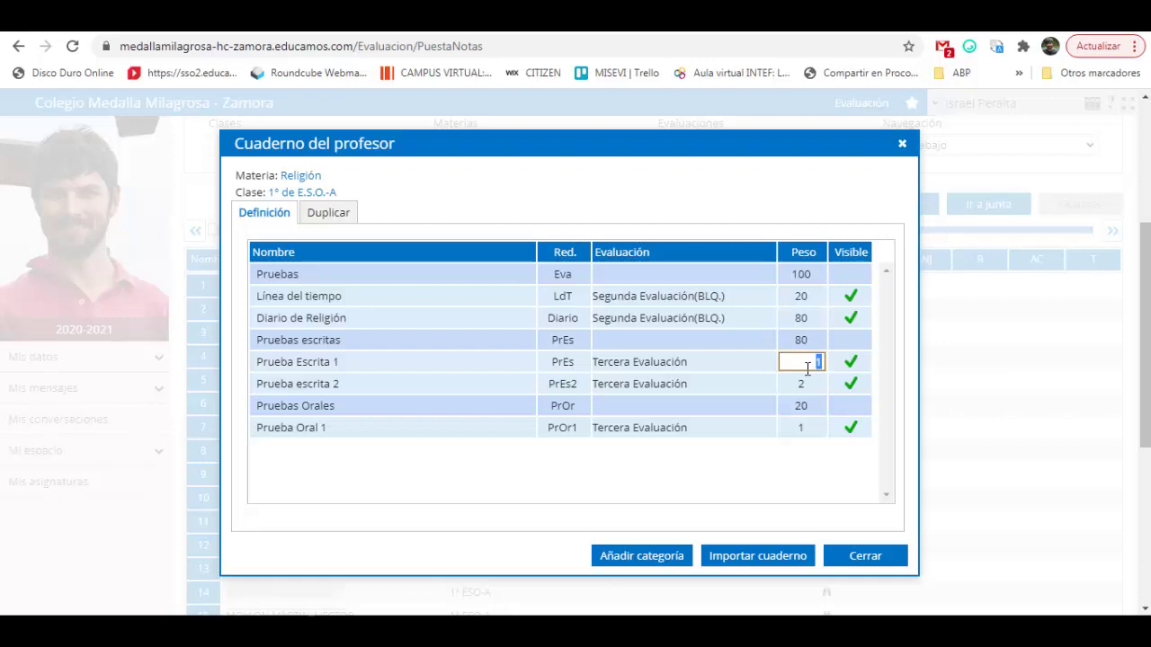
pyautogui.press('BackSpace')
pyautogui.write('15')
pyautogui.click(804, 387)
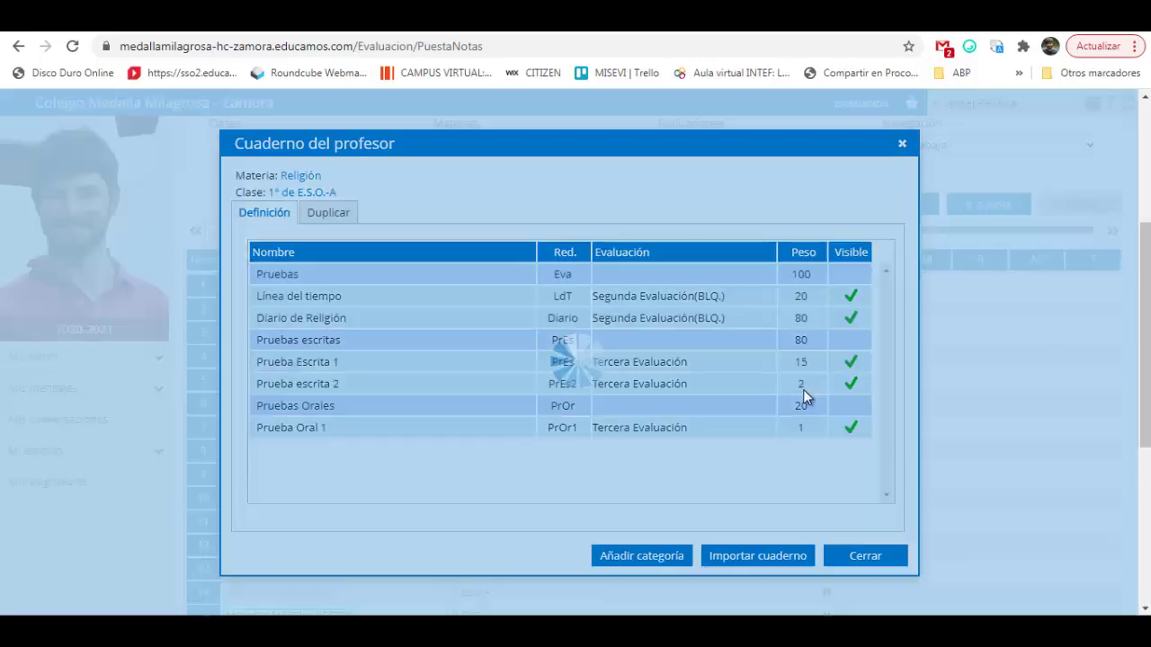
pyautogui.click(805, 389)
pyautogui.write('85')
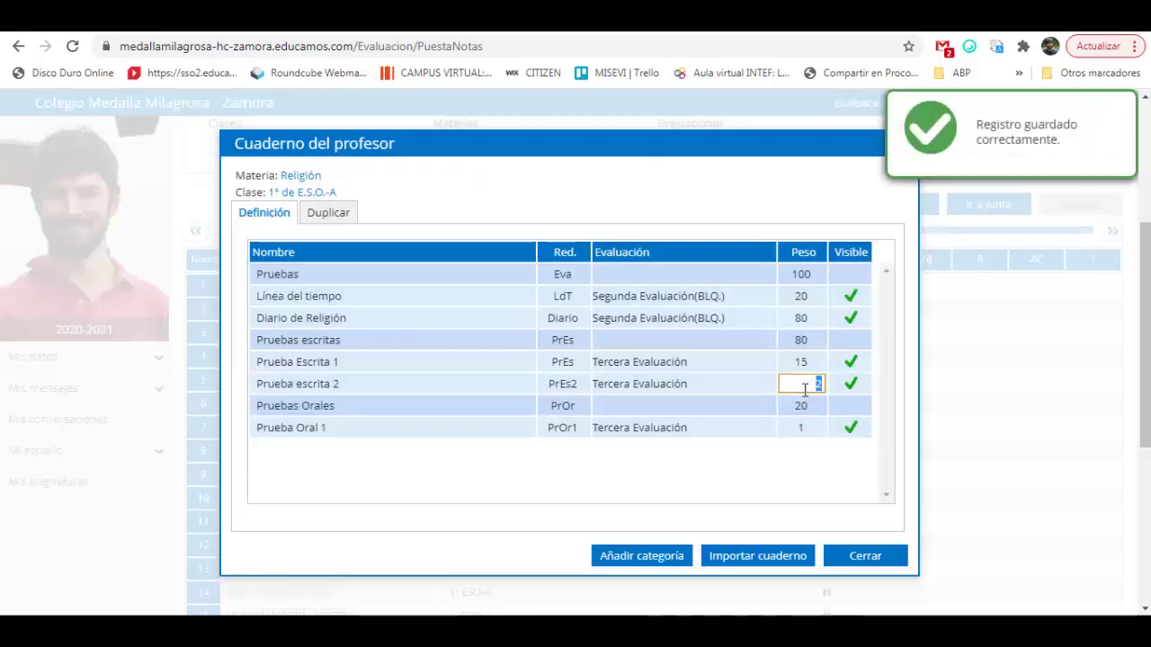
pyautogui.click(806, 440)
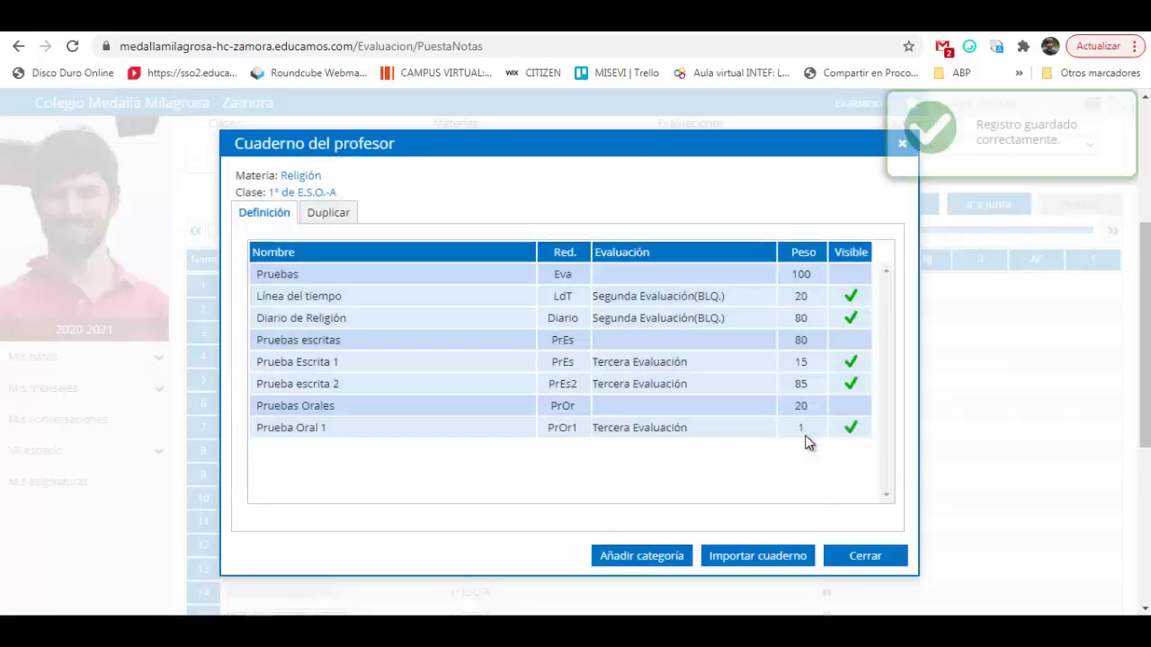
# Try a weight of 100 and a weight of 1 for Prueba Oral 1
pyautogui.click(806, 432)
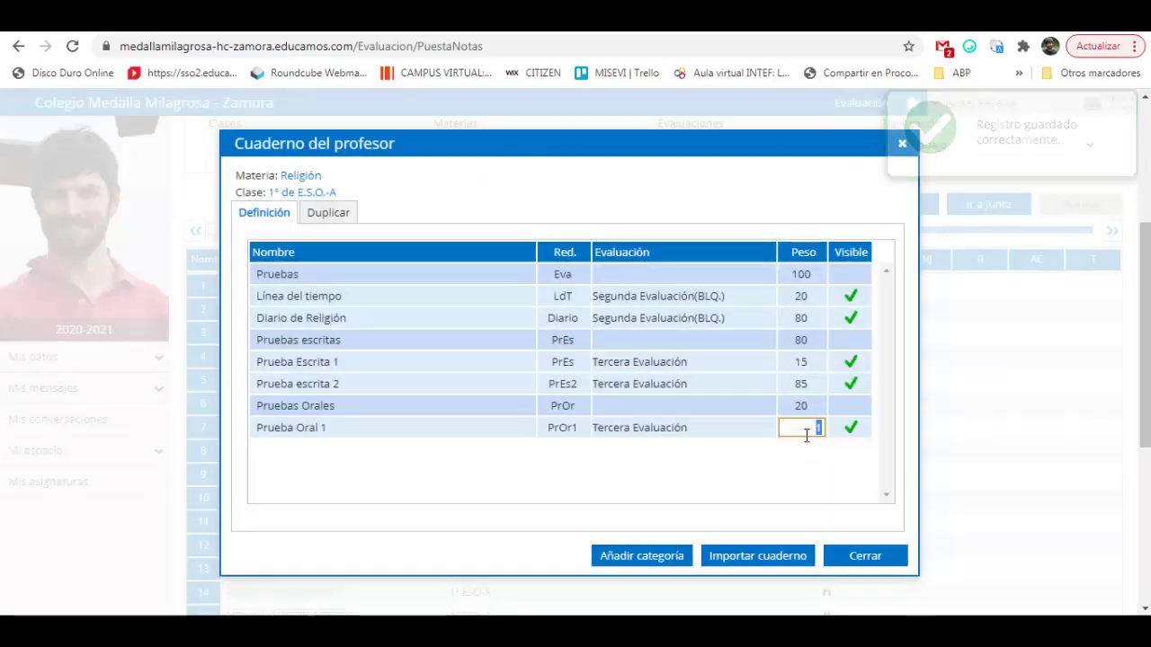
pyautogui.write('100')
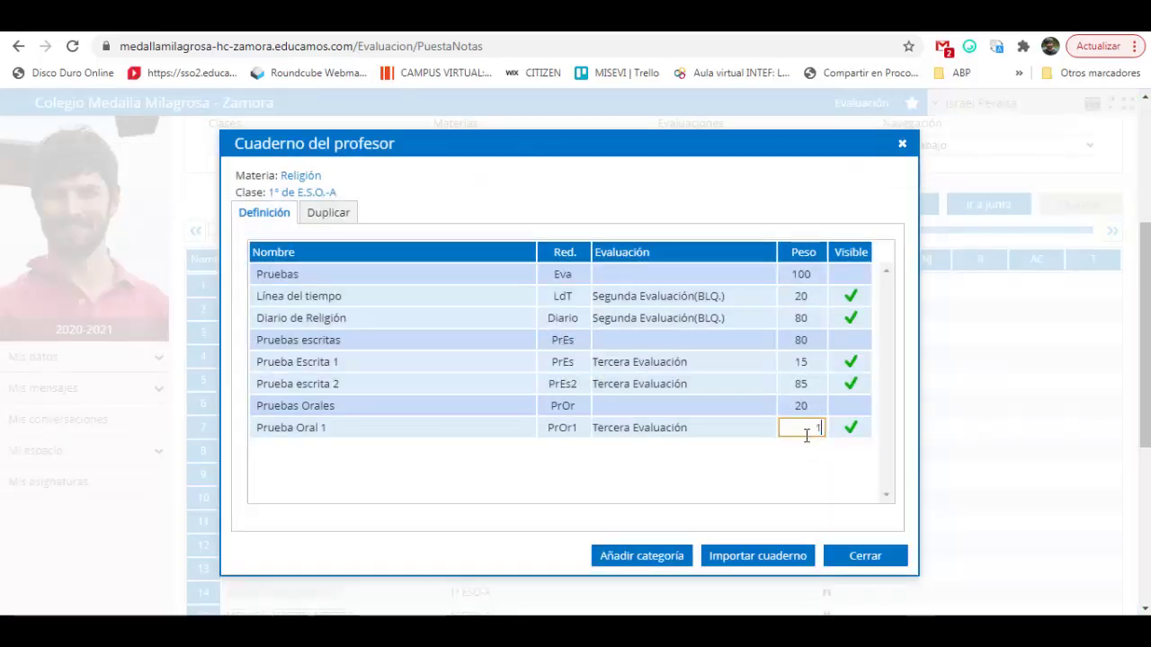
pyautogui.press('Return')
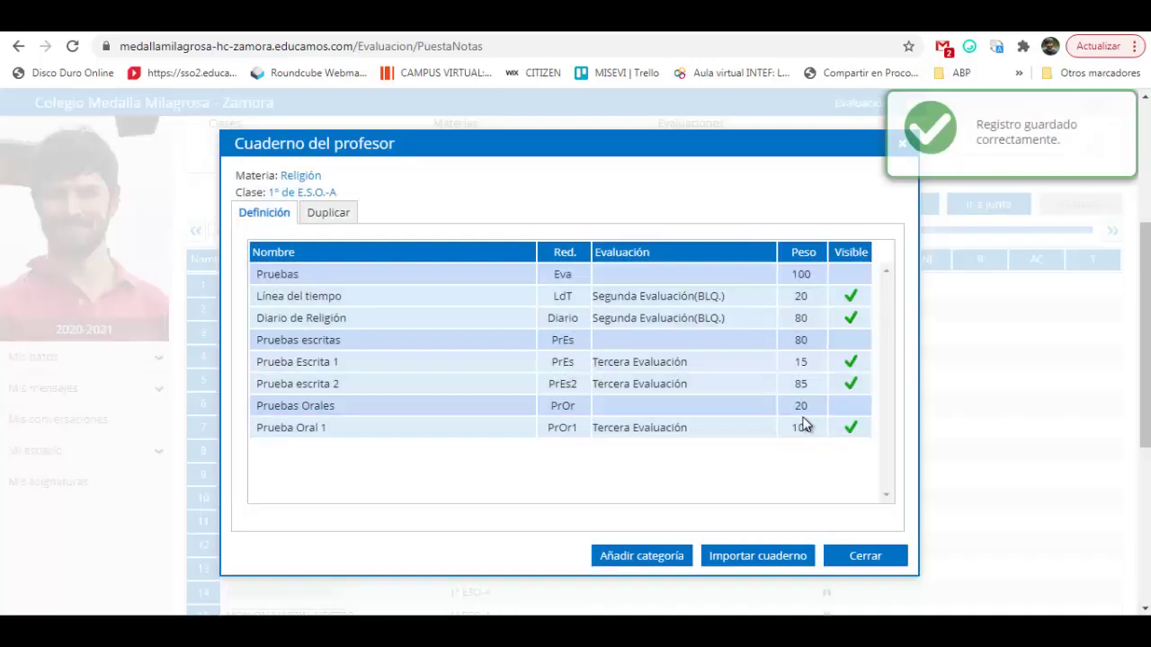
pyautogui.click(806, 432)
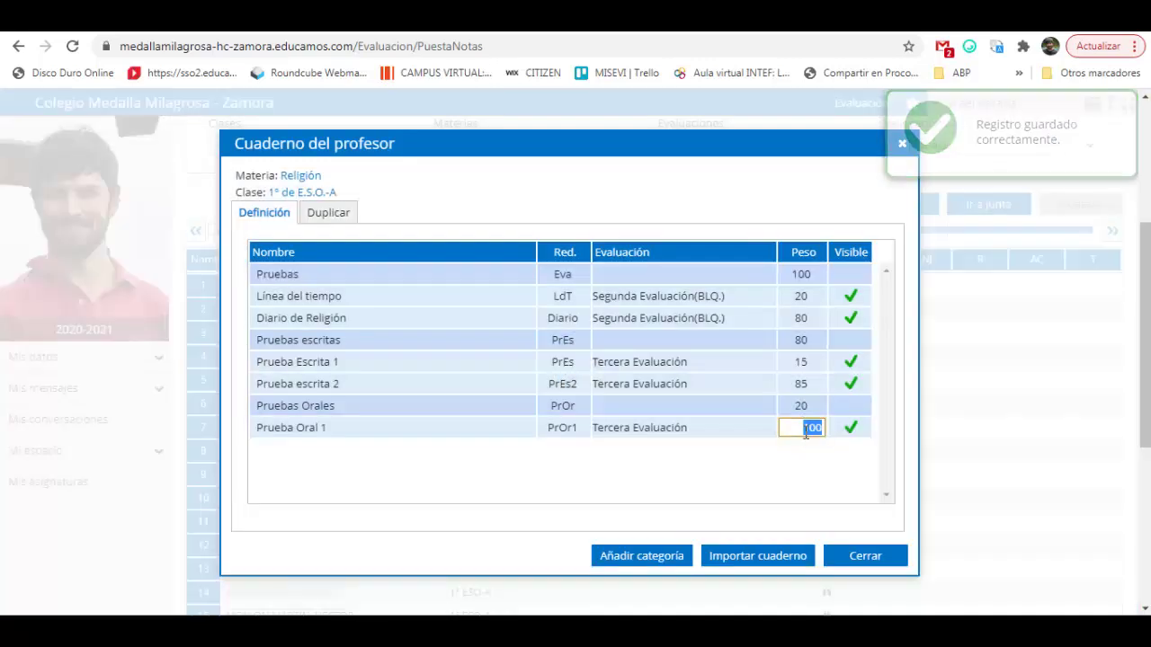
pyautogui.write('1')
pyautogui.press('Return')
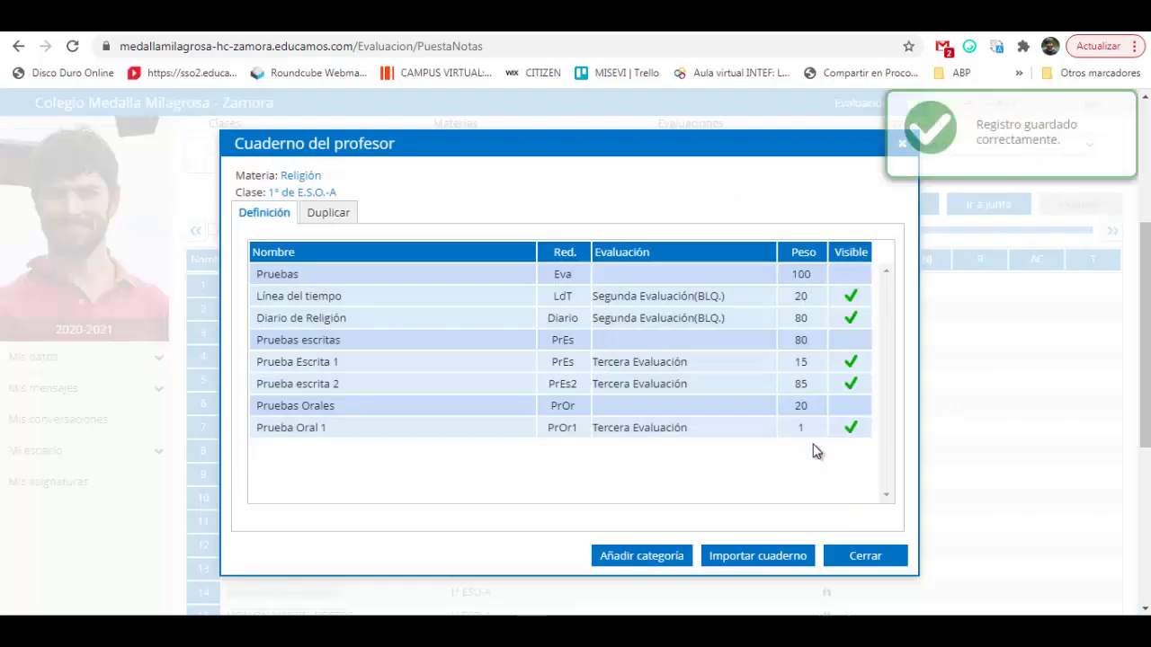
# Set the weight of Prueba Oral 1 to 100 and close the teacher's notebook
pyautogui.click(812, 435)
pyautogui.write('100')
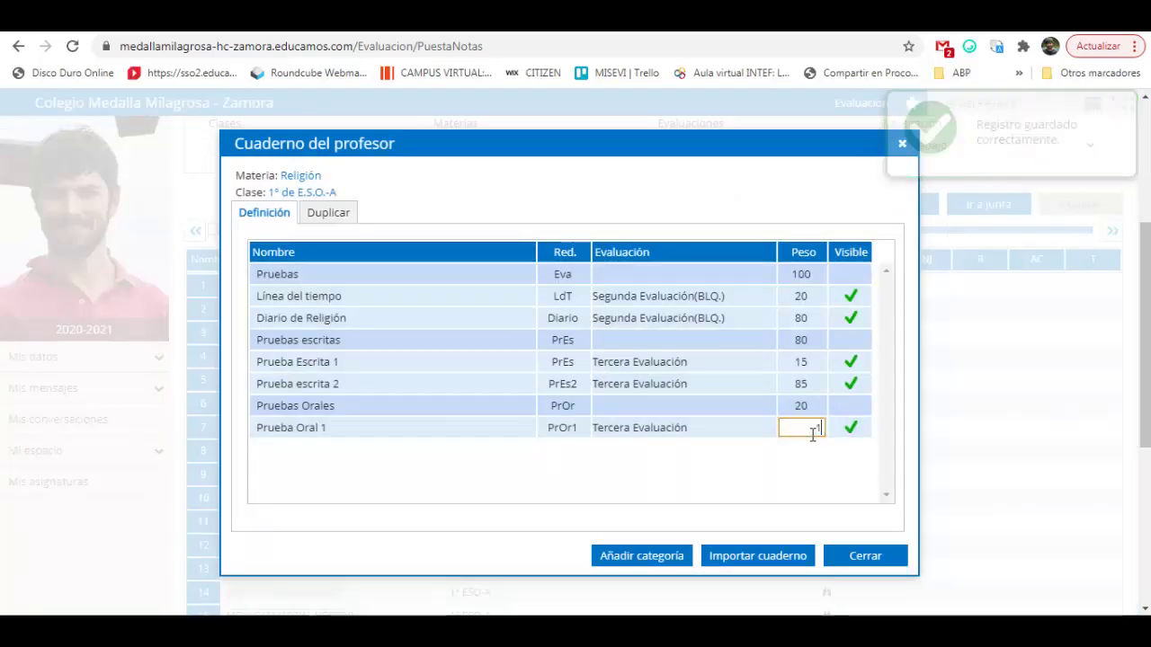
pyautogui.press('Return')
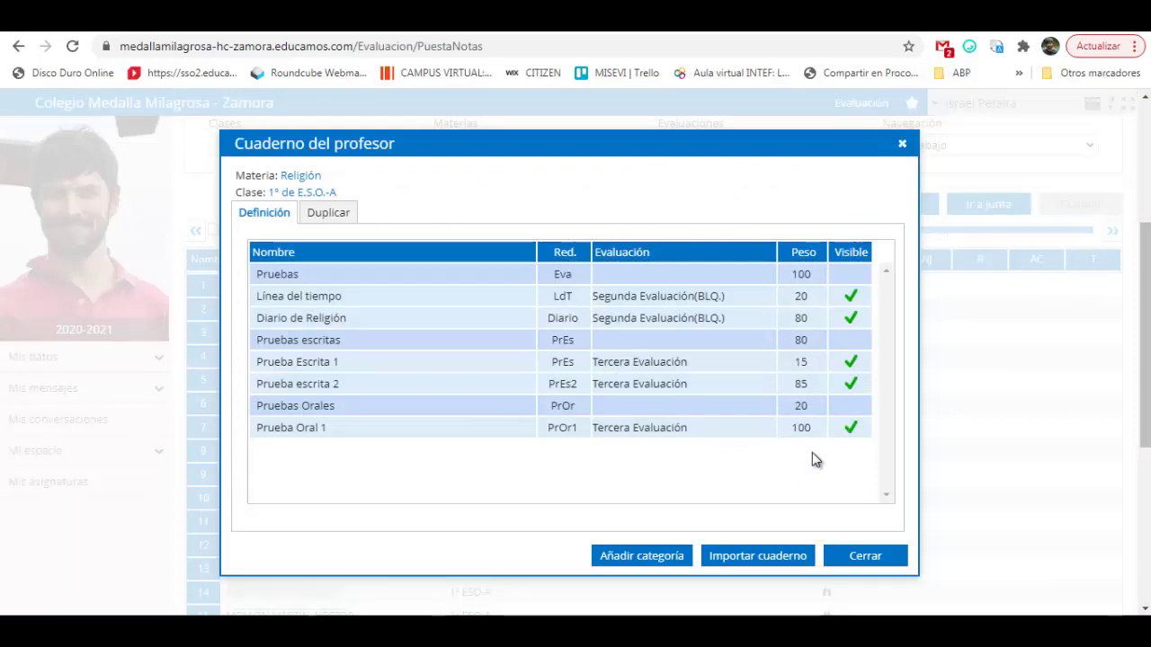
pyautogui.click(854, 556)
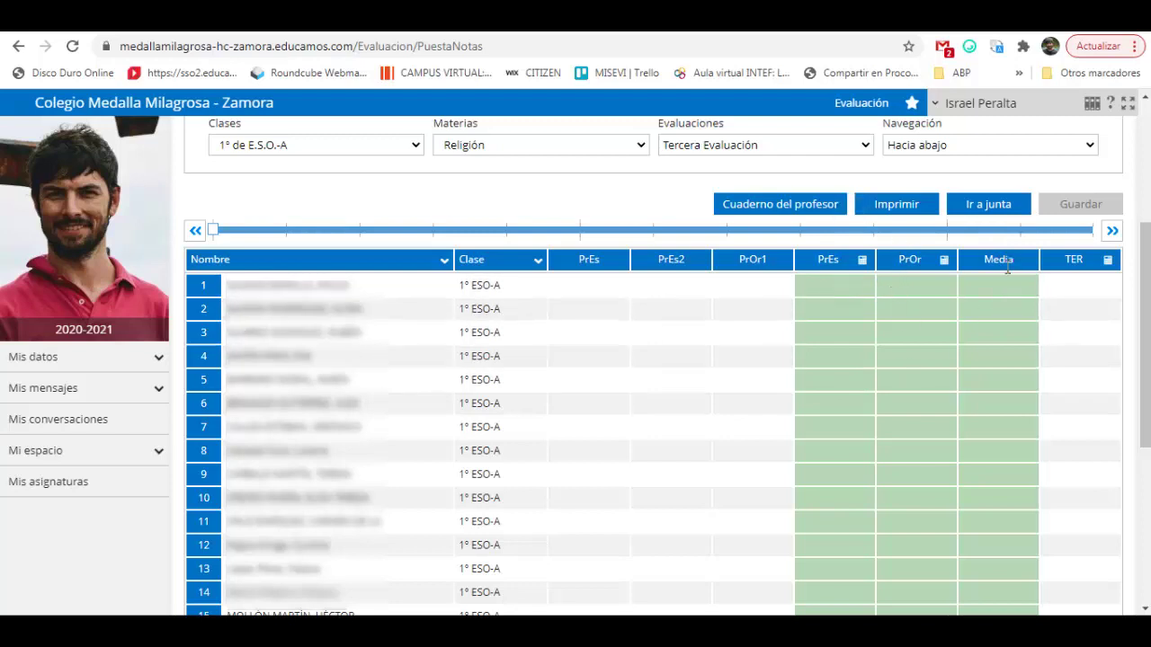
# Enter the first student's grades: 8 for PrEs, 5.5 for PrEs2 and 6.5 for PrOr1
pyautogui.click(608, 289)
pyautogui.write('8')
pyautogui.click(666, 286)
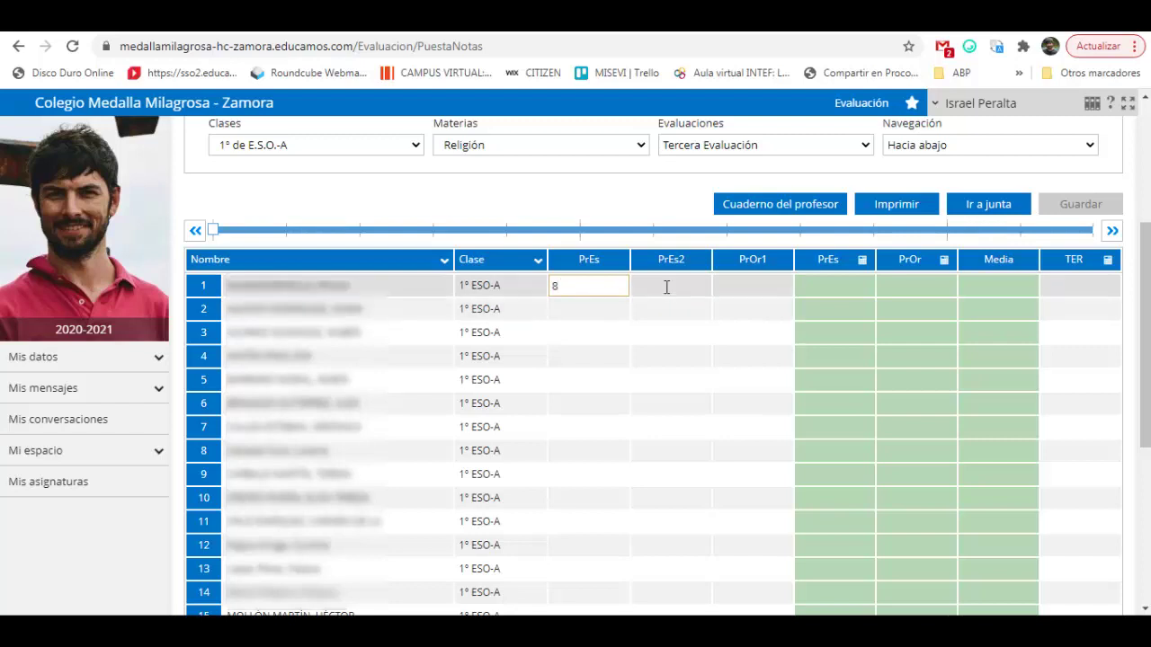
pyautogui.write('5')
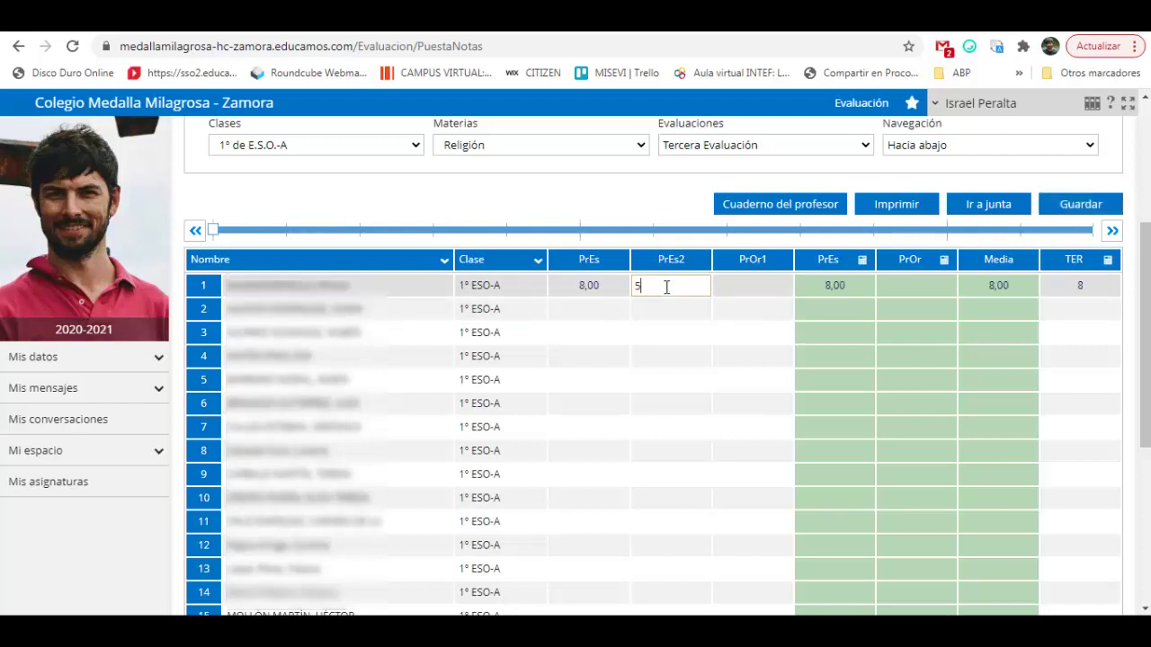
pyautogui.write('.5')
pyautogui.click(739, 286)
pyautogui.write('6.')
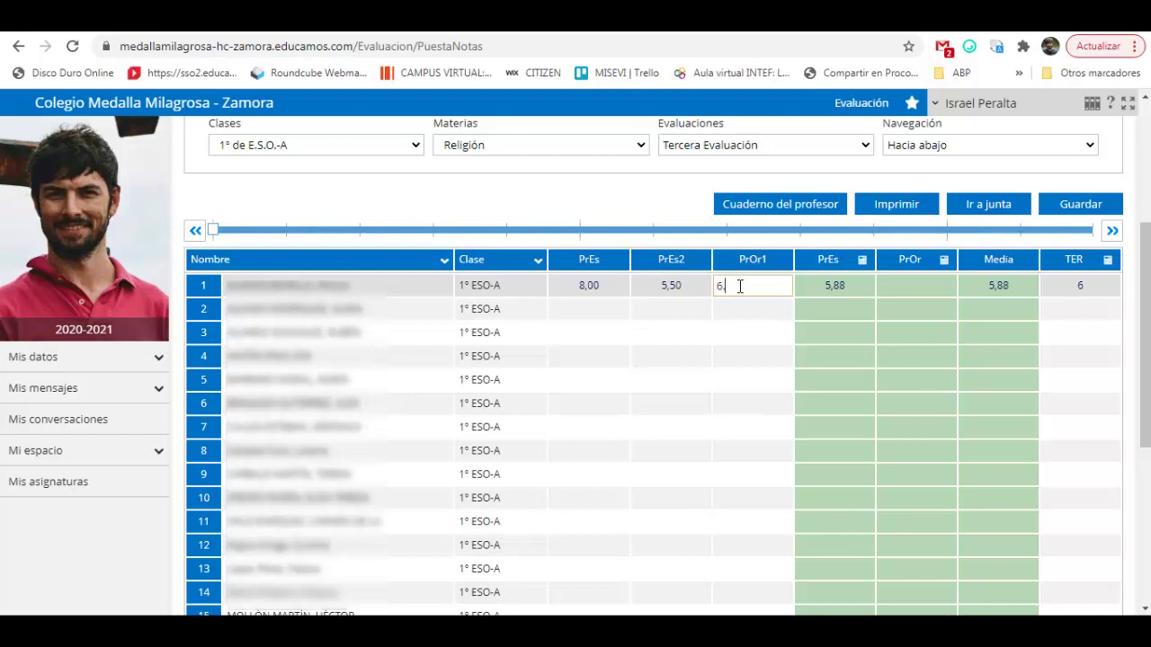
pyautogui.write('5')
pyautogui.press('Return')
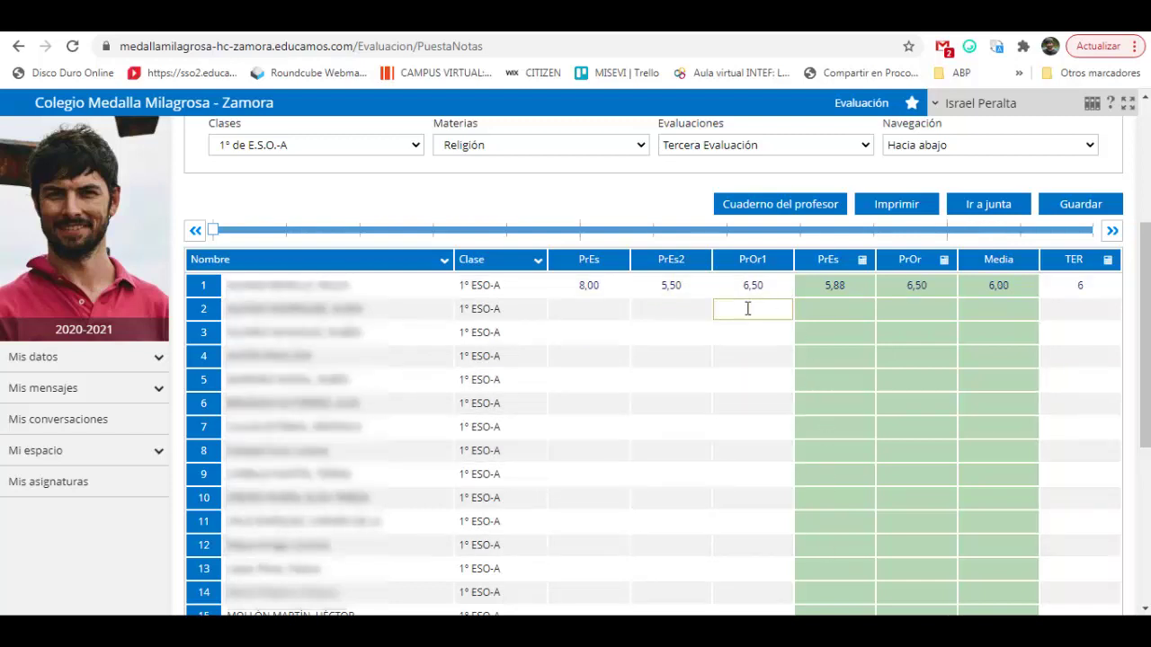
# Save the entered grades and open the teacher's notebook
pyautogui.click(768, 212)
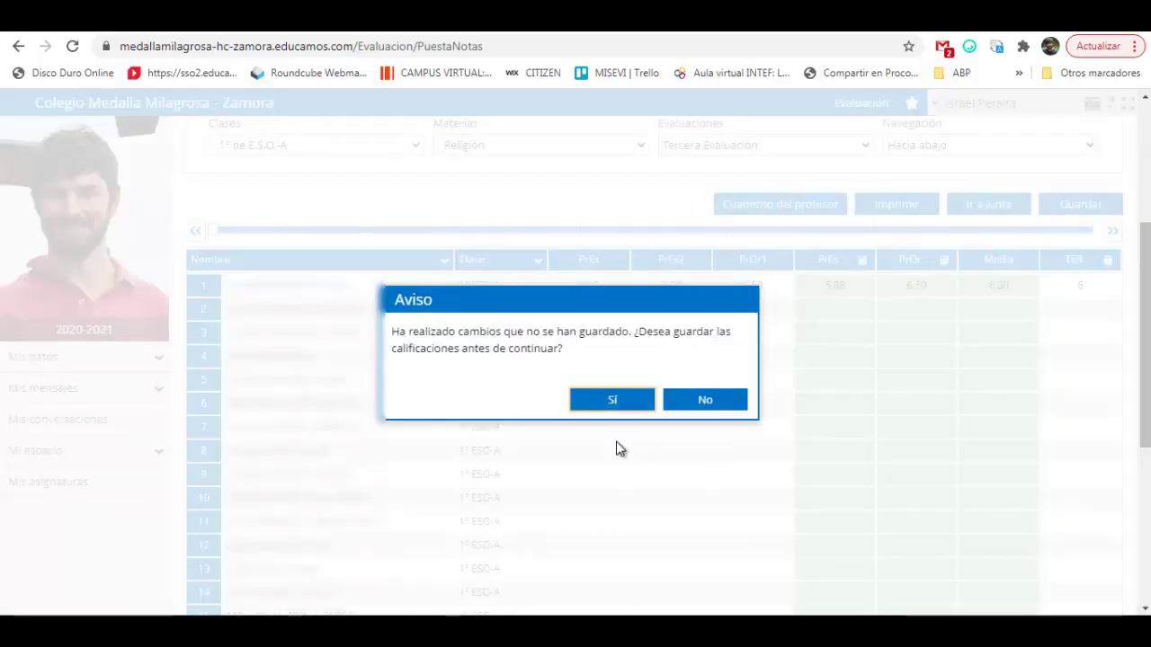
pyautogui.click(628, 403)
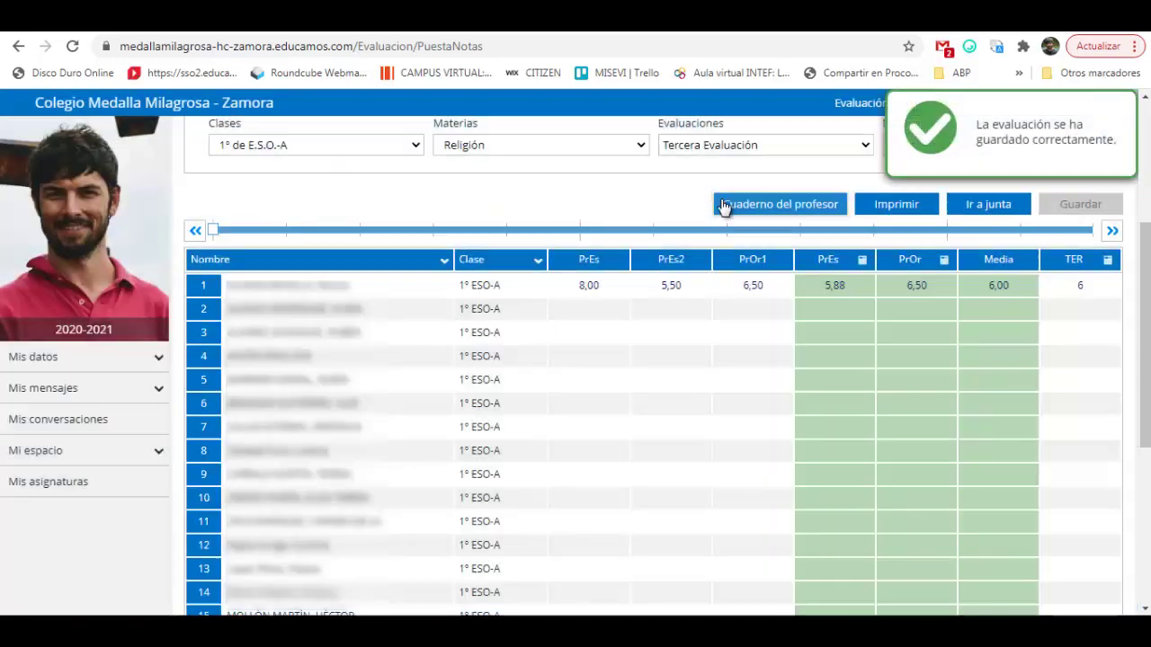
pyautogui.click(731, 209)
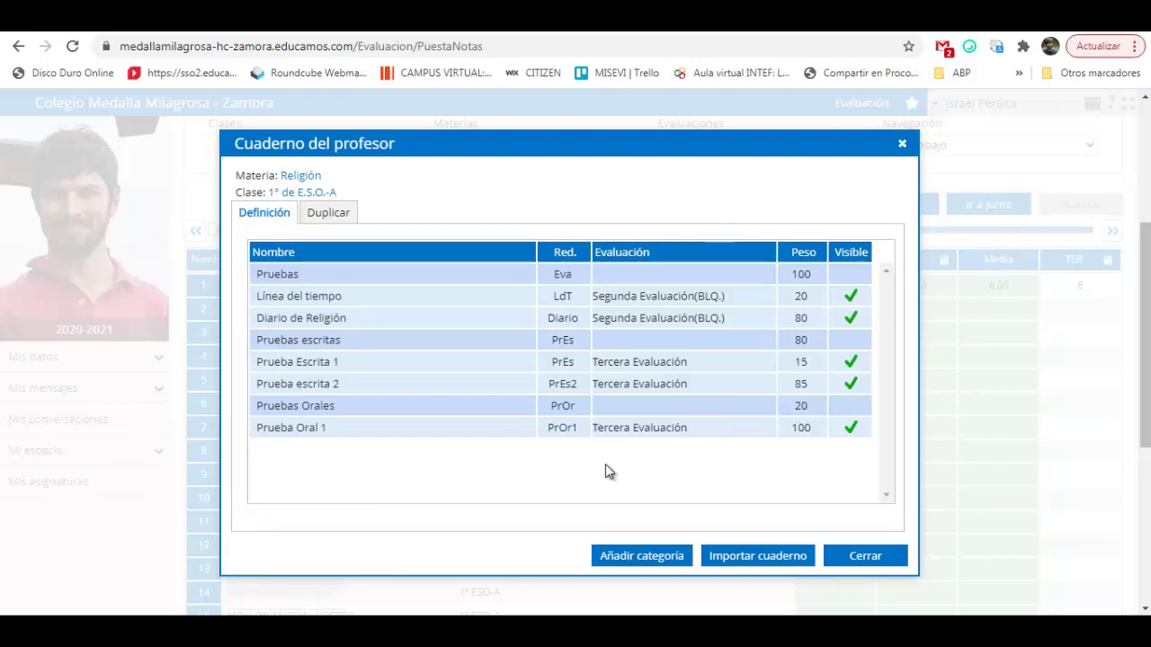
# Toggle the visibility of Prueba Escrita 1 off and on, and view its evaluation options without changing the selection
pyautogui.click(852, 365)
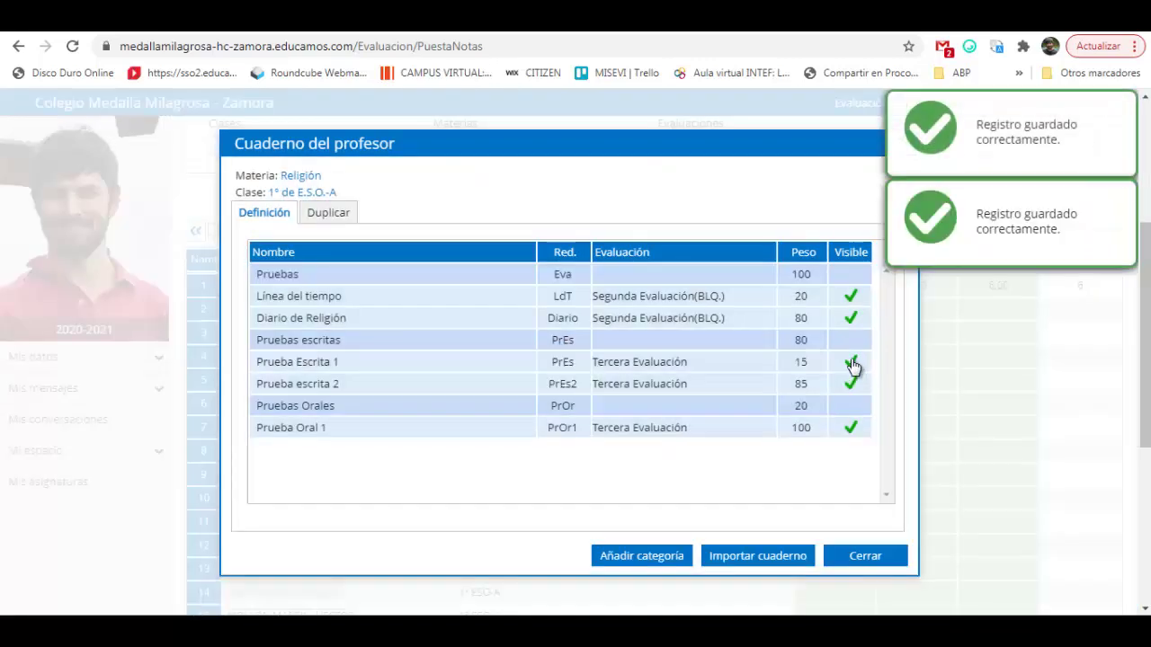
pyautogui.click(650, 362)
pyautogui.click(771, 363)
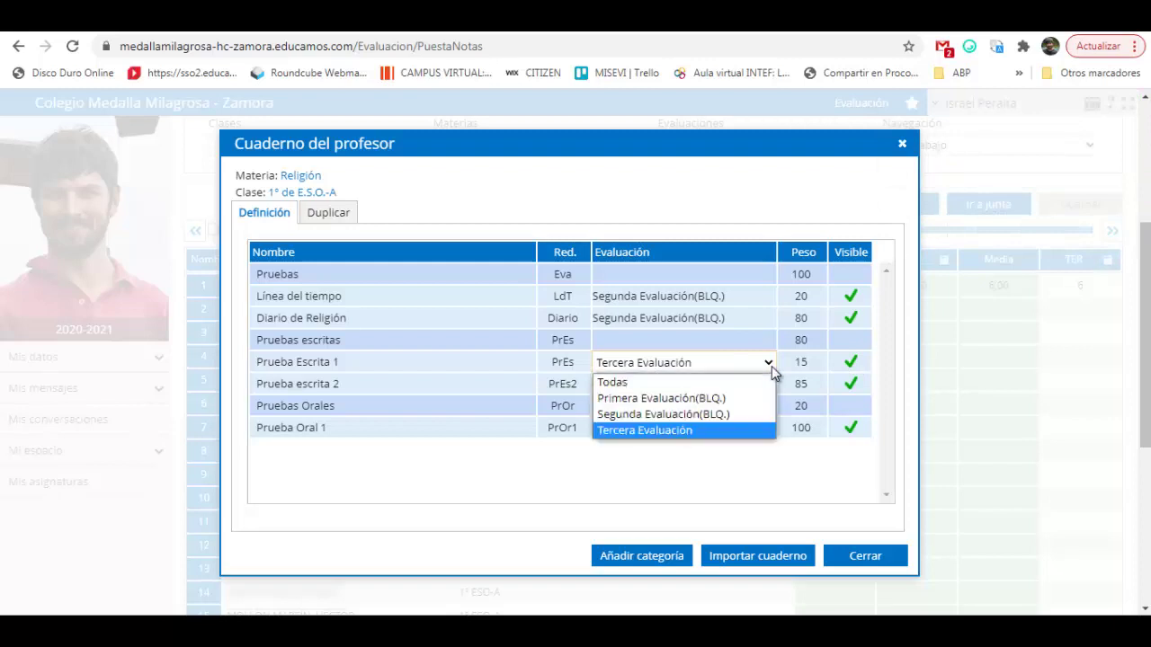
pyautogui.click(771, 367)
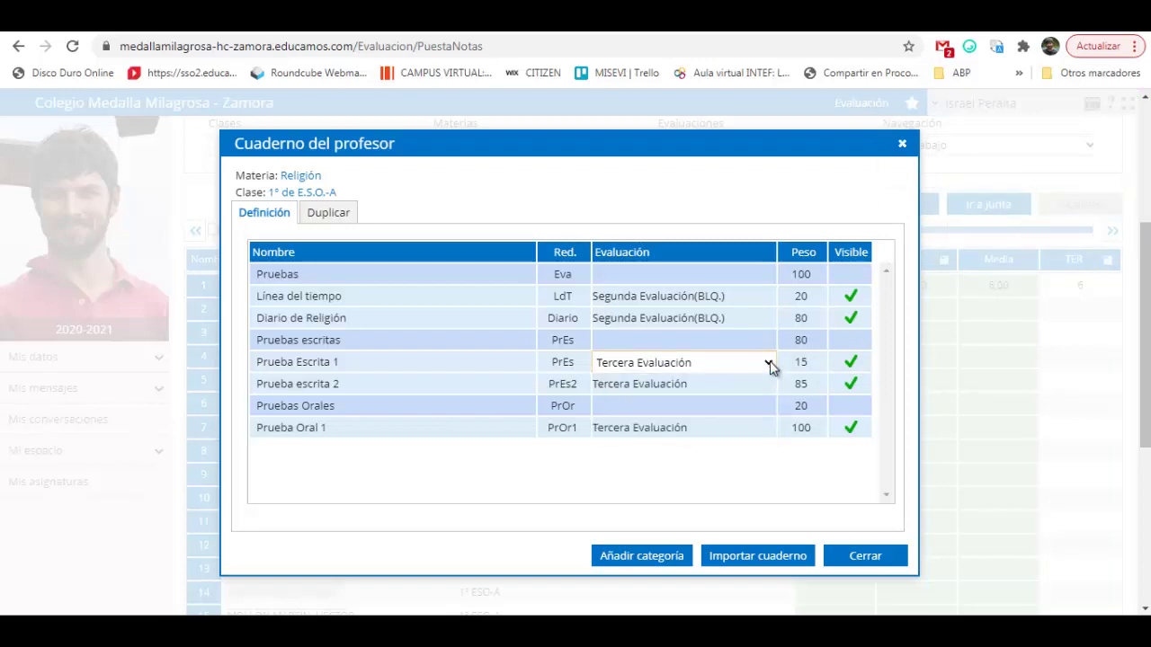
# Rename the item Prueba Escrita 1 as "Prueba de inglés"
pyautogui.click(449, 369)
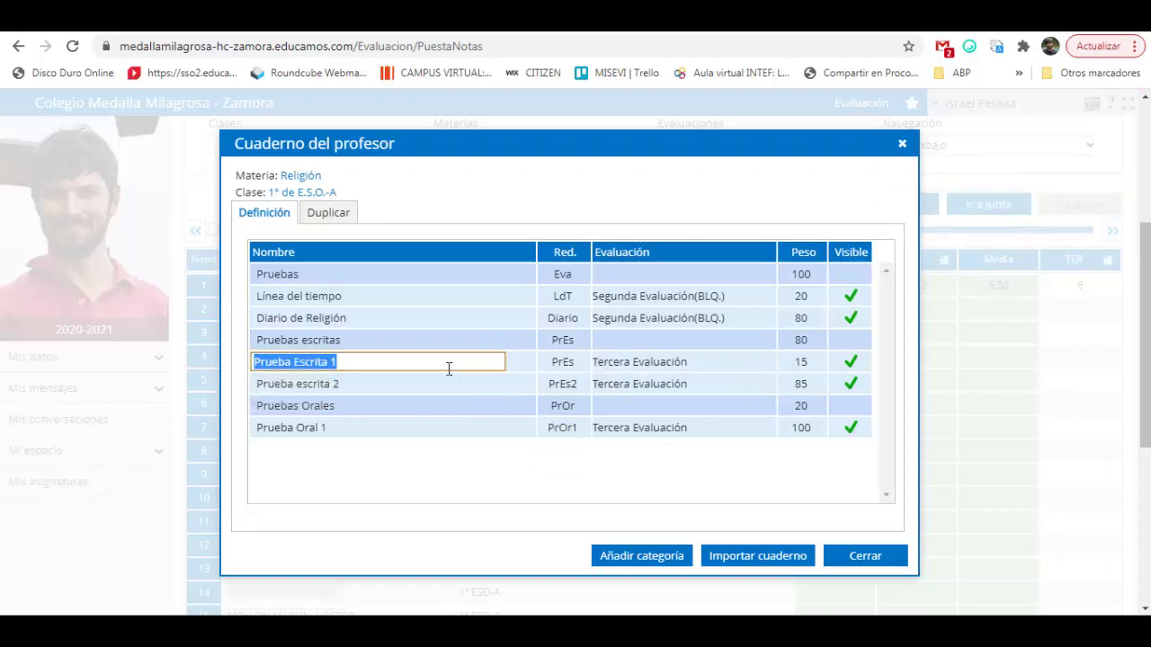
pyautogui.press('BackSpace')
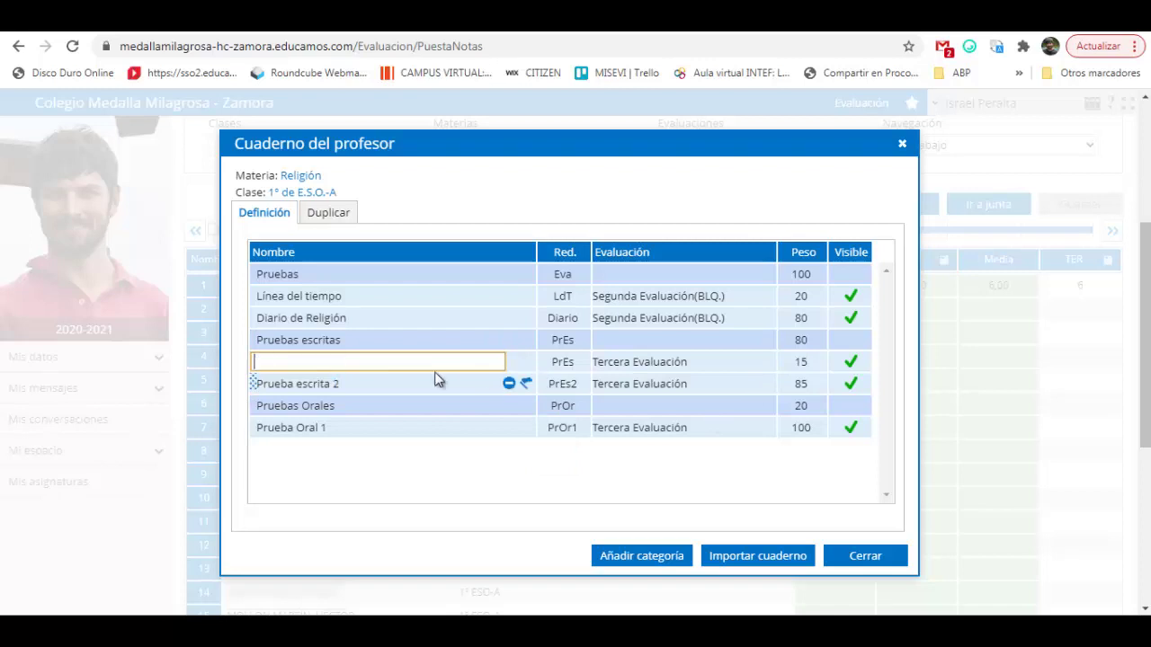
pyautogui.write('Prueba o')
pyautogui.write('e inglés')
pyautogui.click(444, 486)
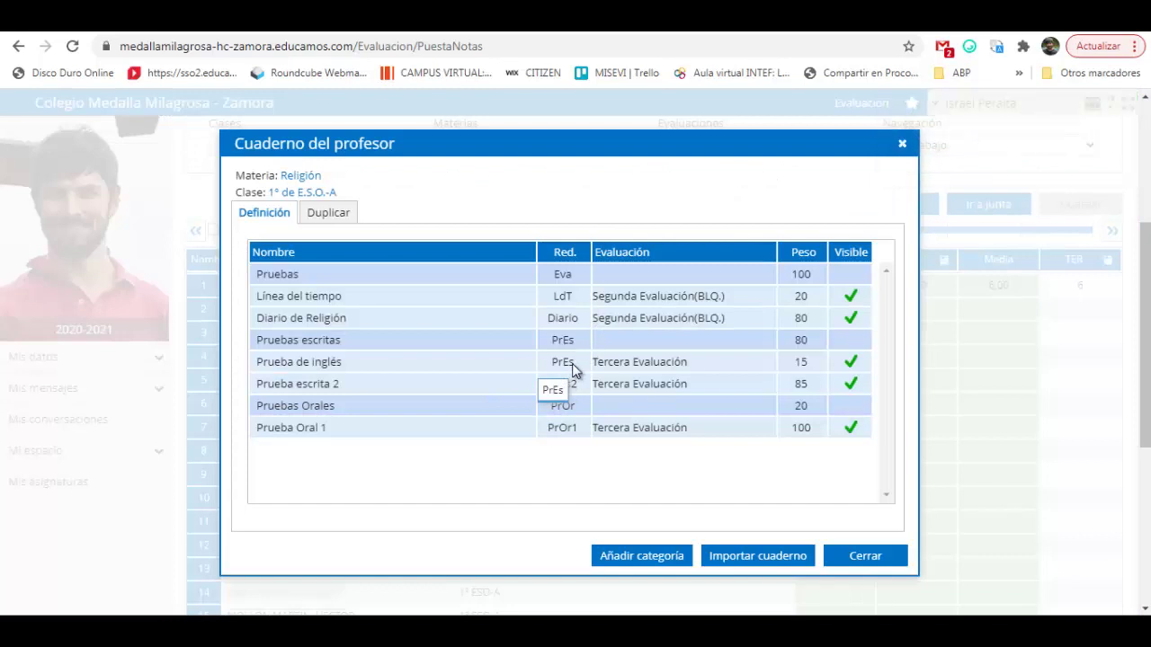
# Set the weight of Prueba de inglés to 85 and Prueba escrita 2 to 15, and close the notebook
pyautogui.click(817, 367)
pyautogui.write('85')
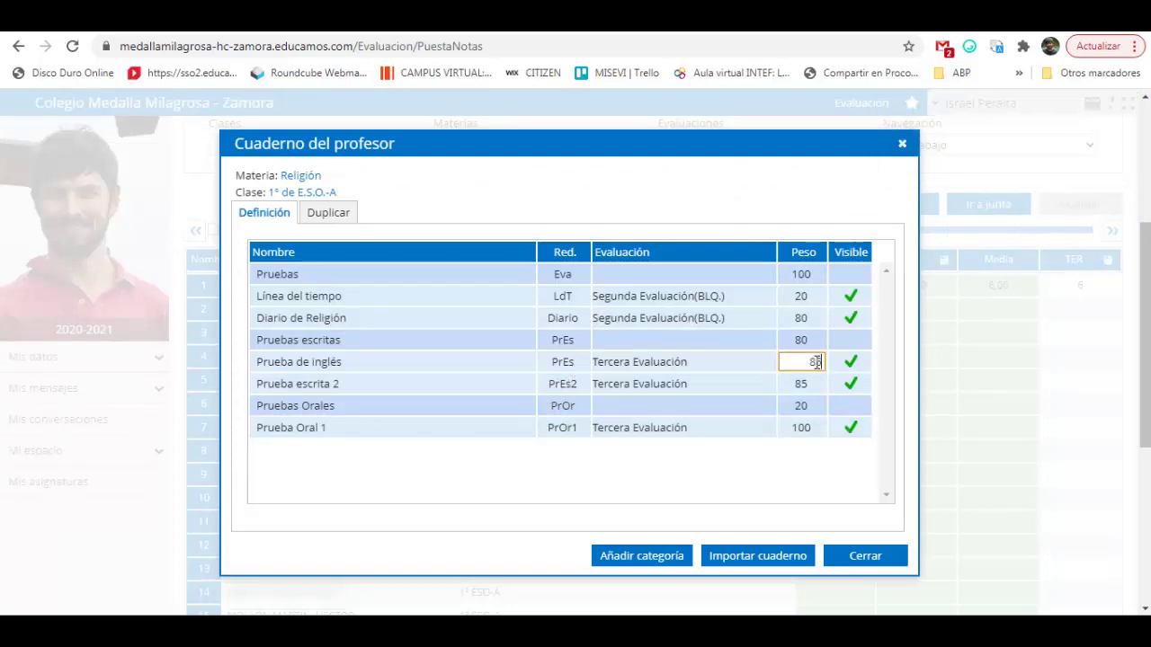
pyautogui.press('Return')
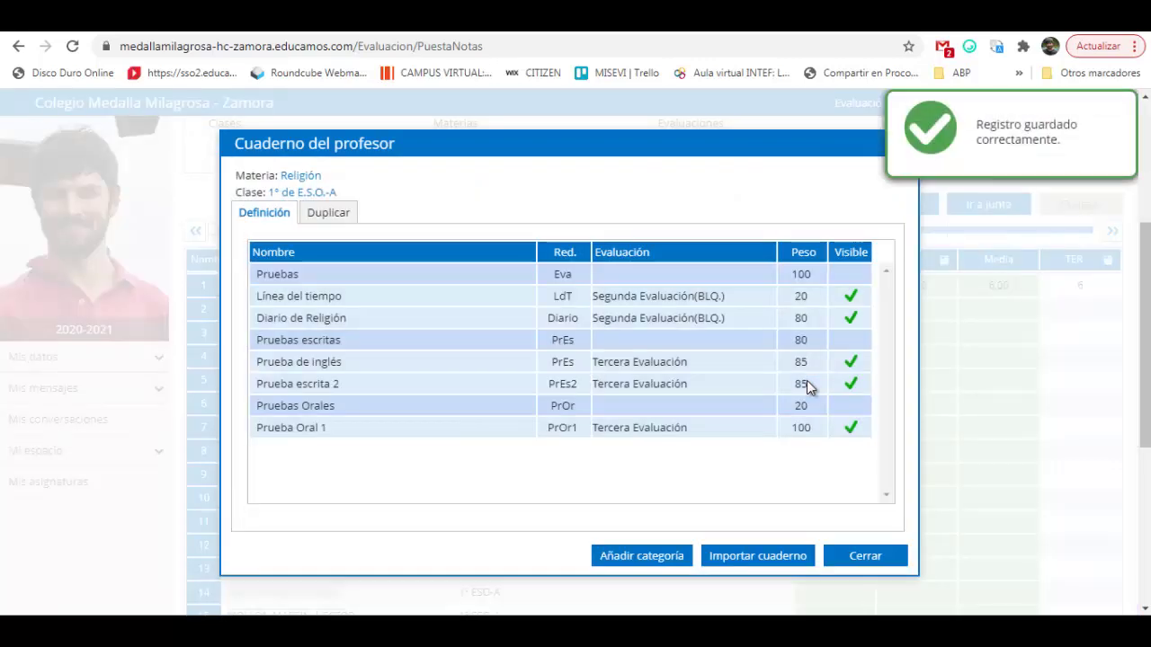
pyautogui.click(807, 385)
pyautogui.write('10')
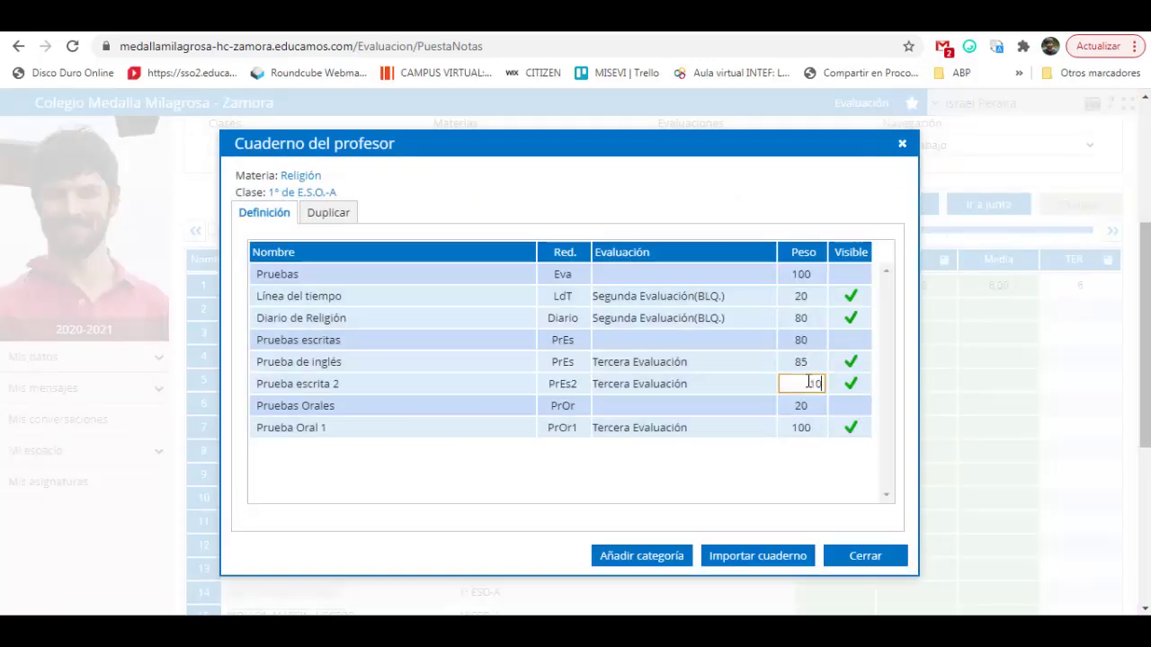
pyautogui.press('BackSpace')
pyautogui.press('Return')
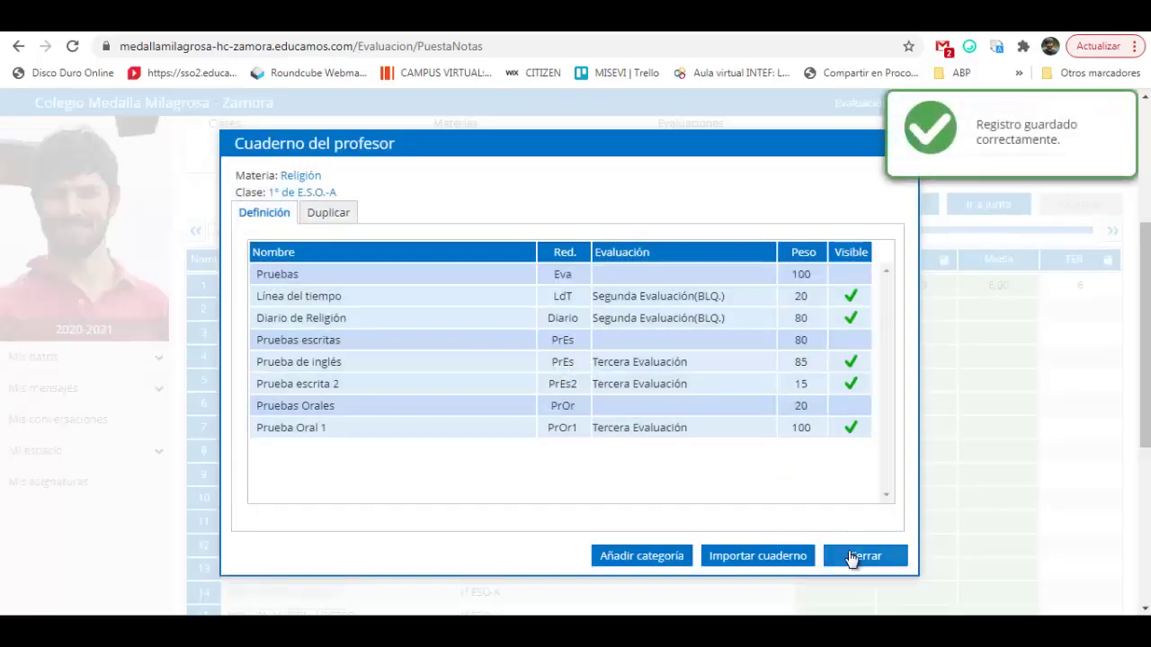
pyautogui.click(853, 555)
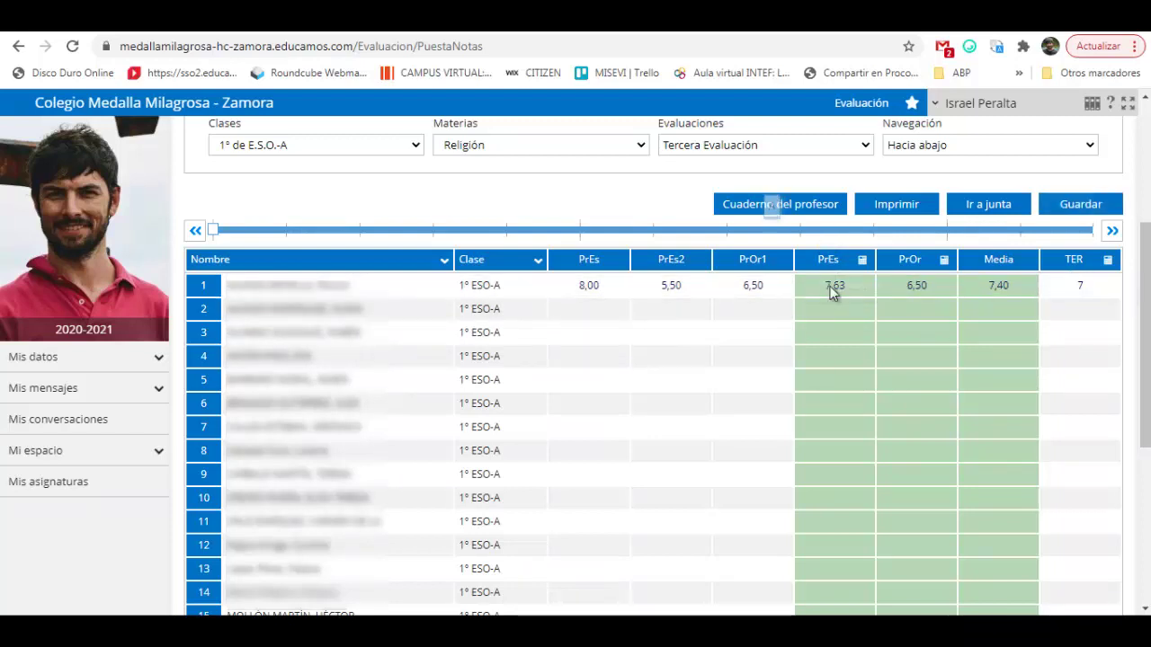
# Save the recalculated evaluation grades and reopen the teacher's notebook
pyautogui.click(1092, 207)
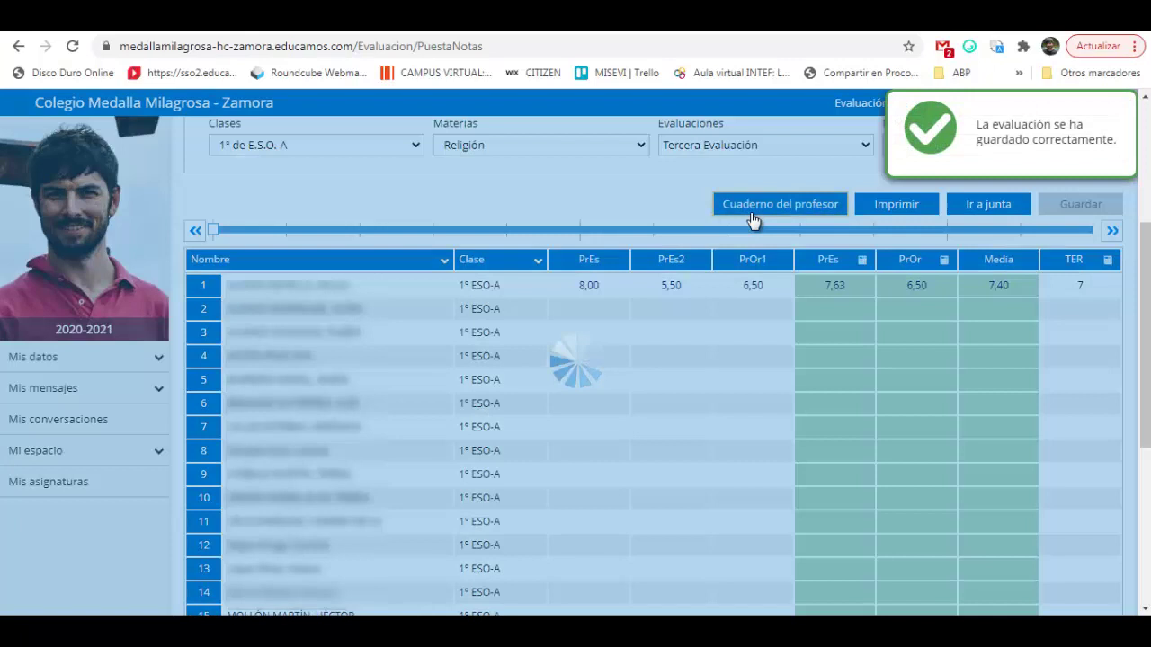
pyautogui.click(754, 221)
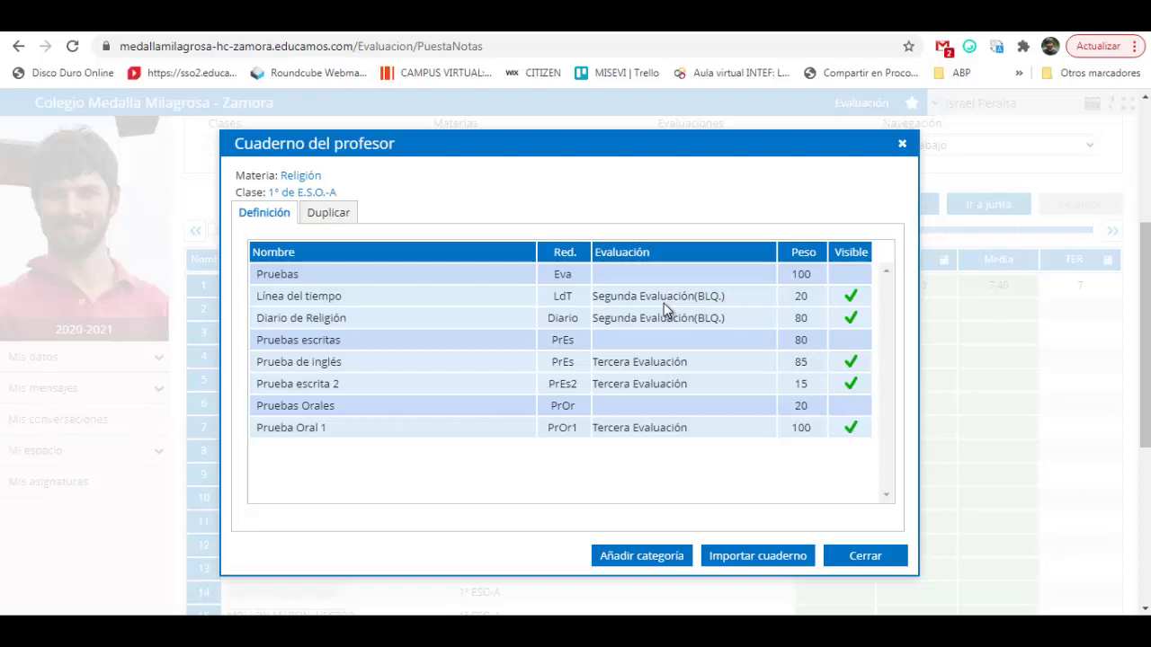
# Start a notebook import and choose school year 2019-2020 and class 2º de E.S.O.-A as the source
pyautogui.click(773, 558)
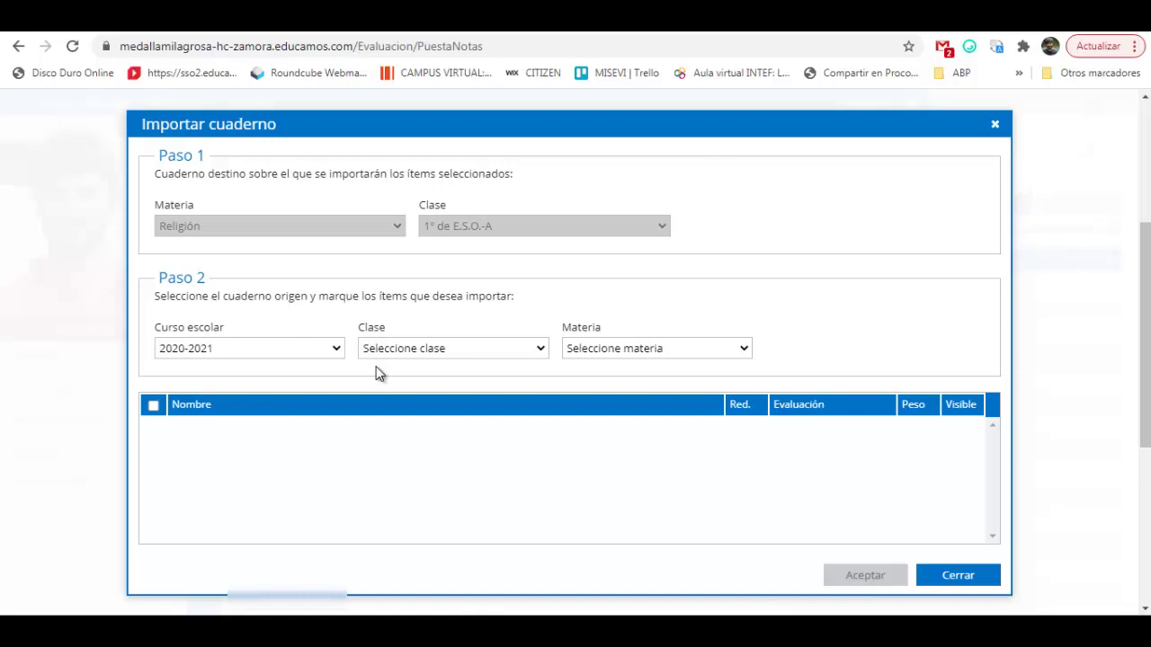
pyautogui.click(338, 351)
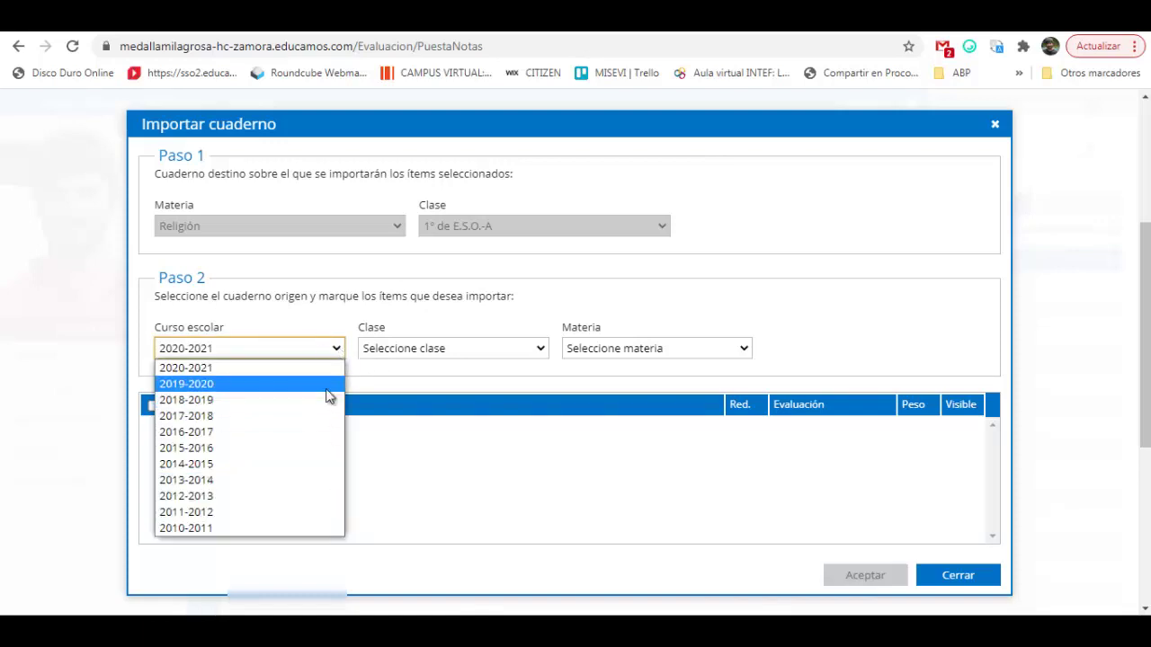
pyautogui.click(326, 385)
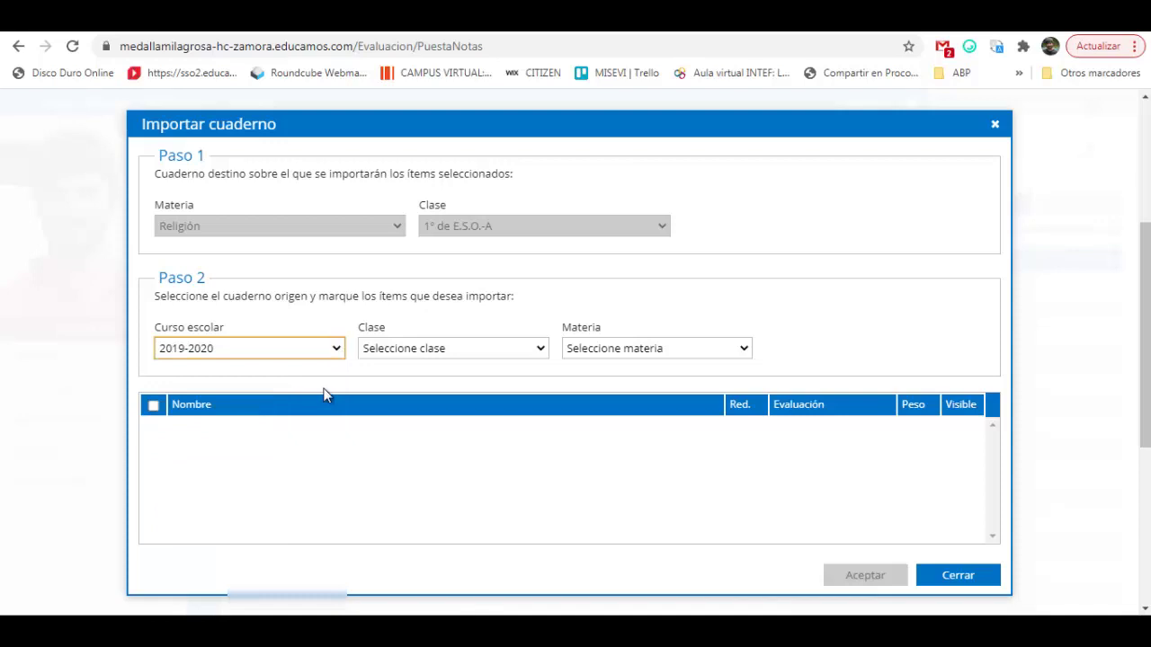
pyautogui.click(429, 354)
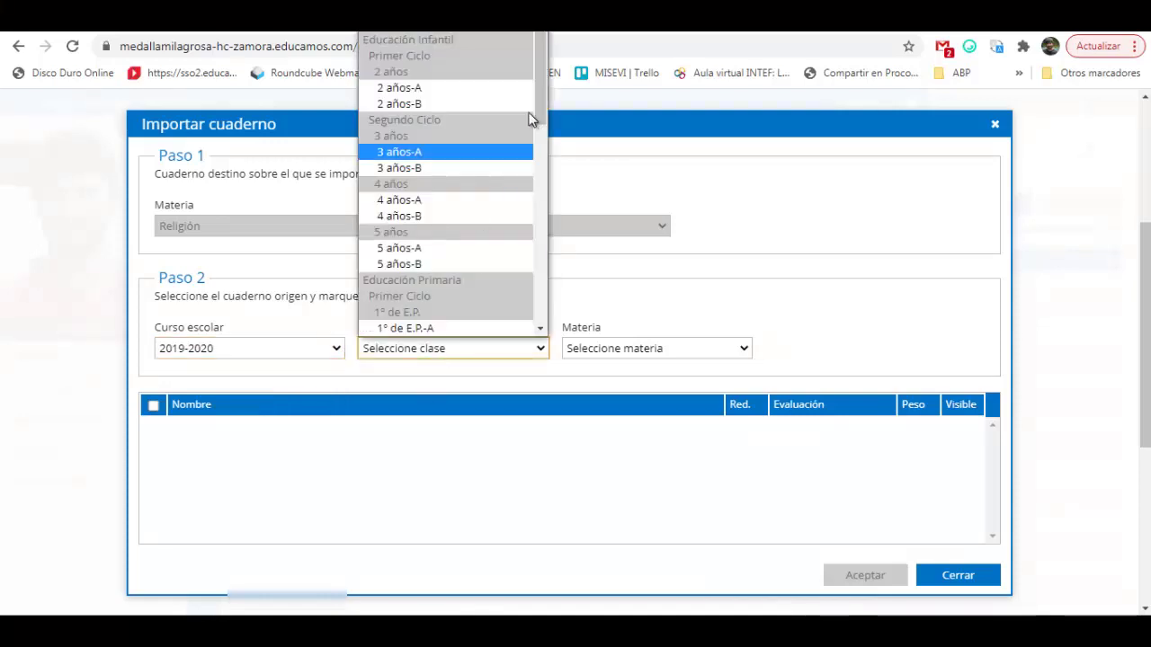
pyautogui.moveTo(542, 81); pyautogui.dragTo(544, 207)
pyautogui.click(455, 298)
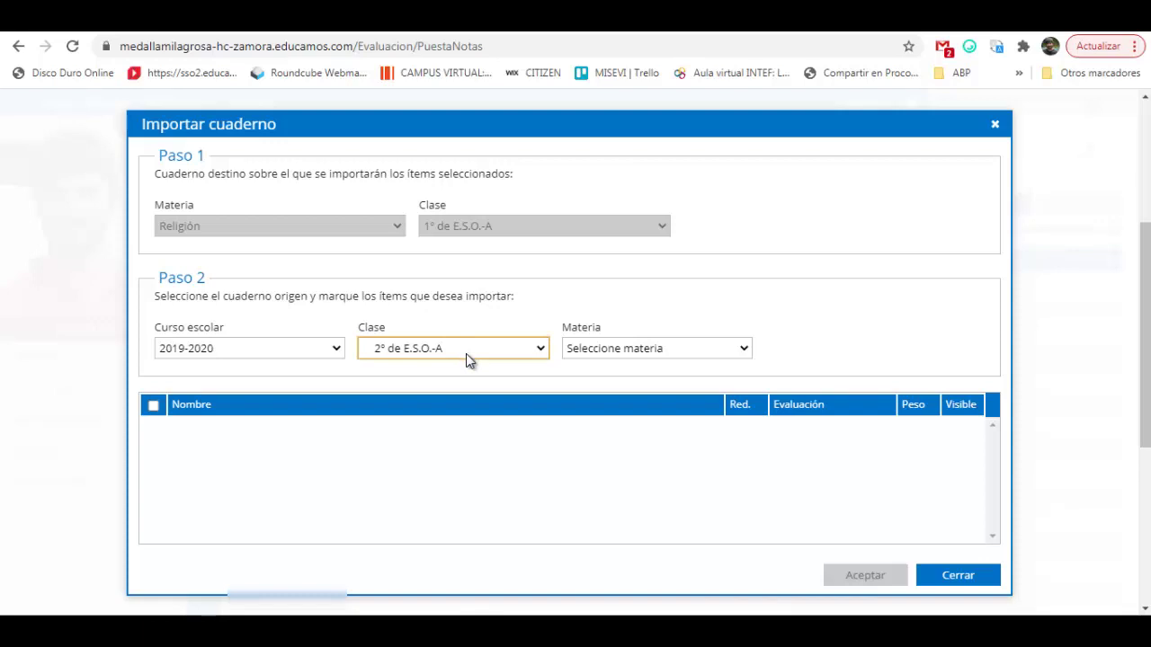
# Choose Matemáticas as the source subject and look through its notebook items
pyautogui.click(586, 351)
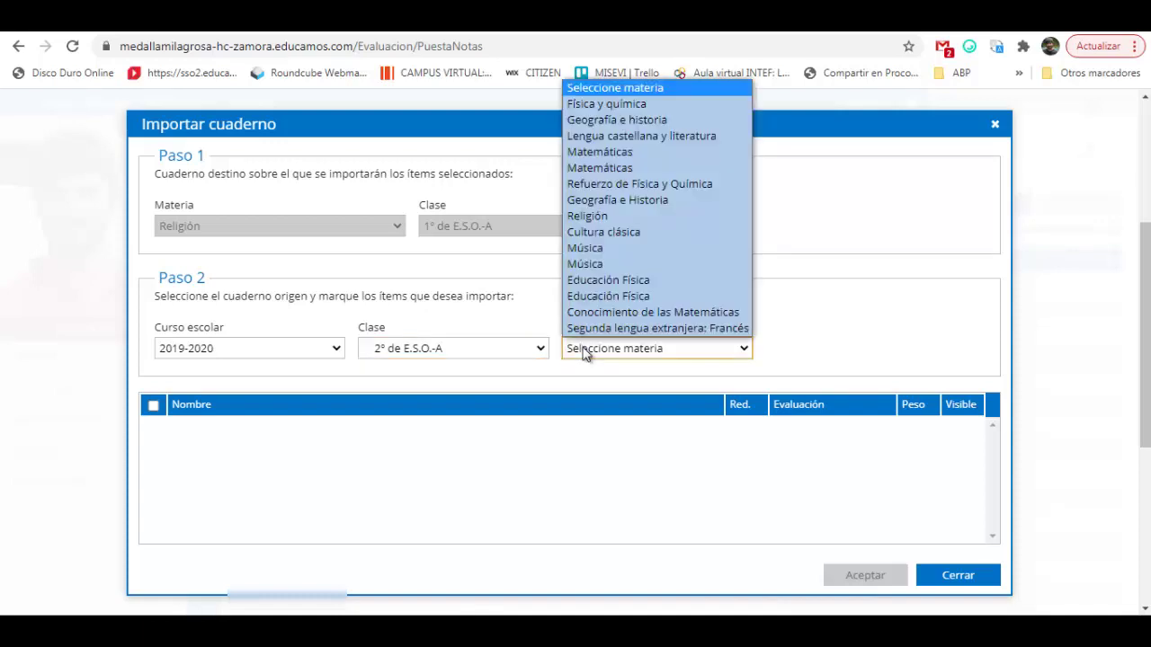
pyautogui.click(612, 152)
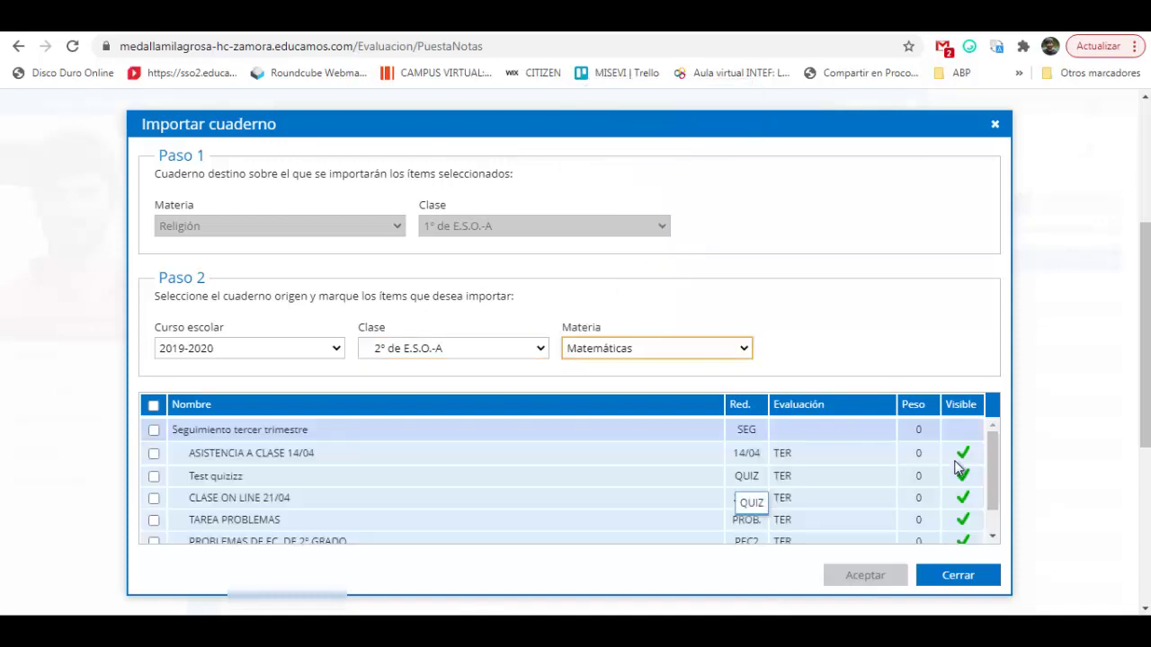
pyautogui.moveTo(995, 446)
pyautogui.mouseDown()
pyautogui.moveTo(995, 488)
pyautogui.moveTo(993, 436)
pyautogui.mouseUp()
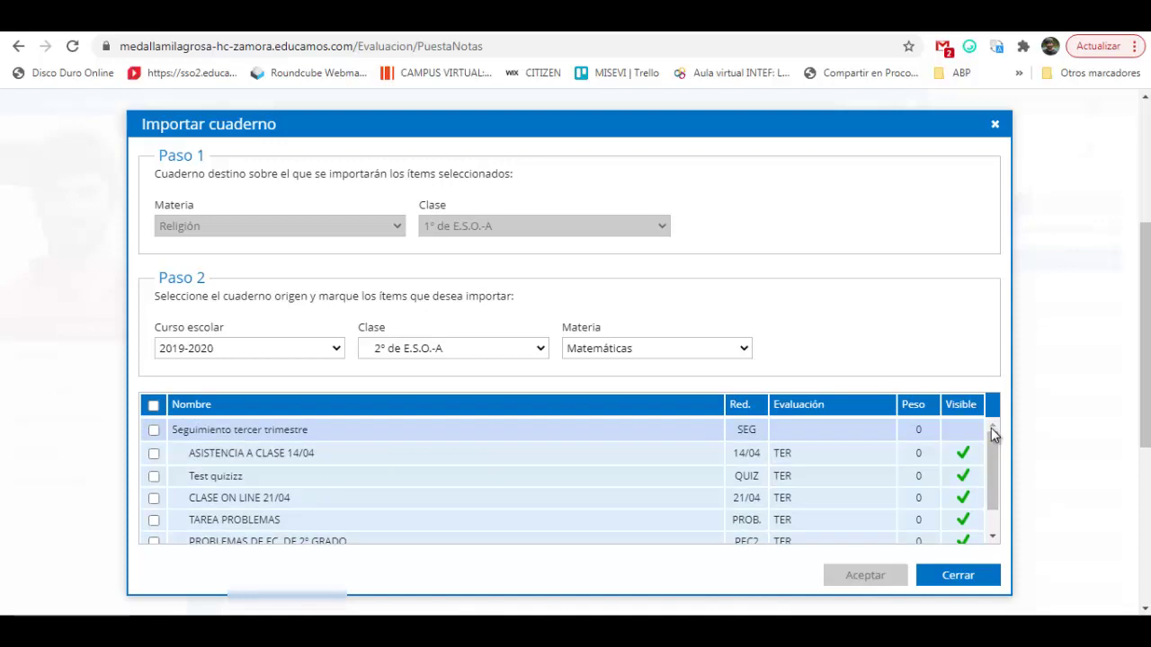
# Choose Geografía e Historia as the source subject, and test selecting and clearing all items and Examen Bizancio, Islam y Carolingios
pyautogui.click(717, 351)
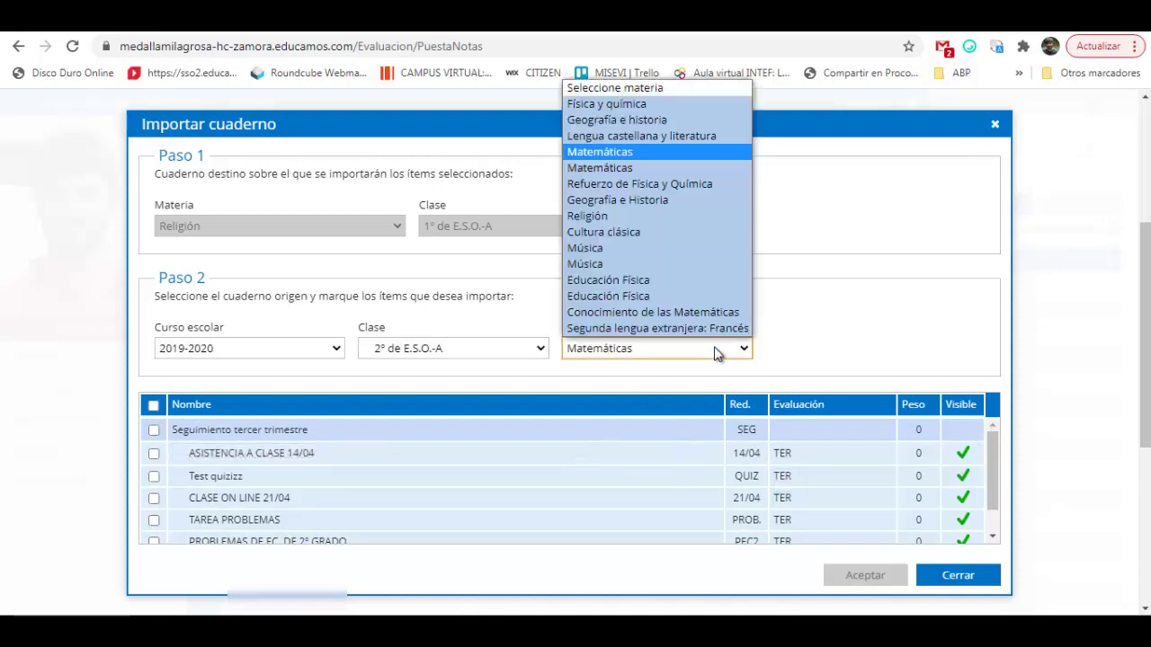
pyautogui.click(658, 199)
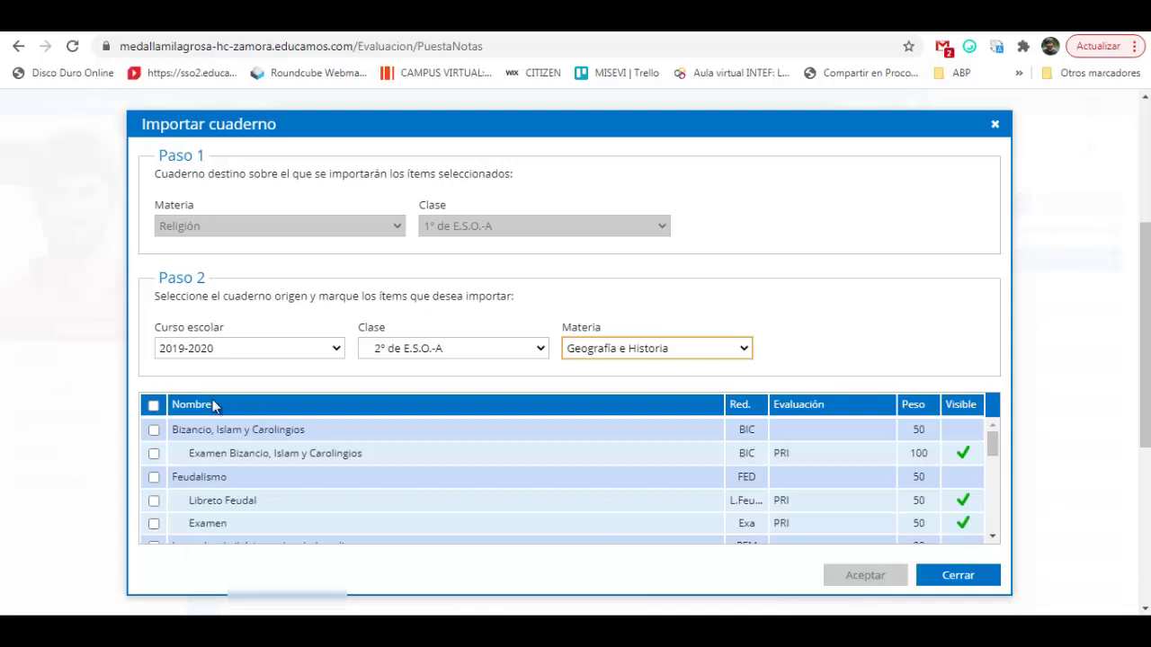
pyautogui.click(154, 407)
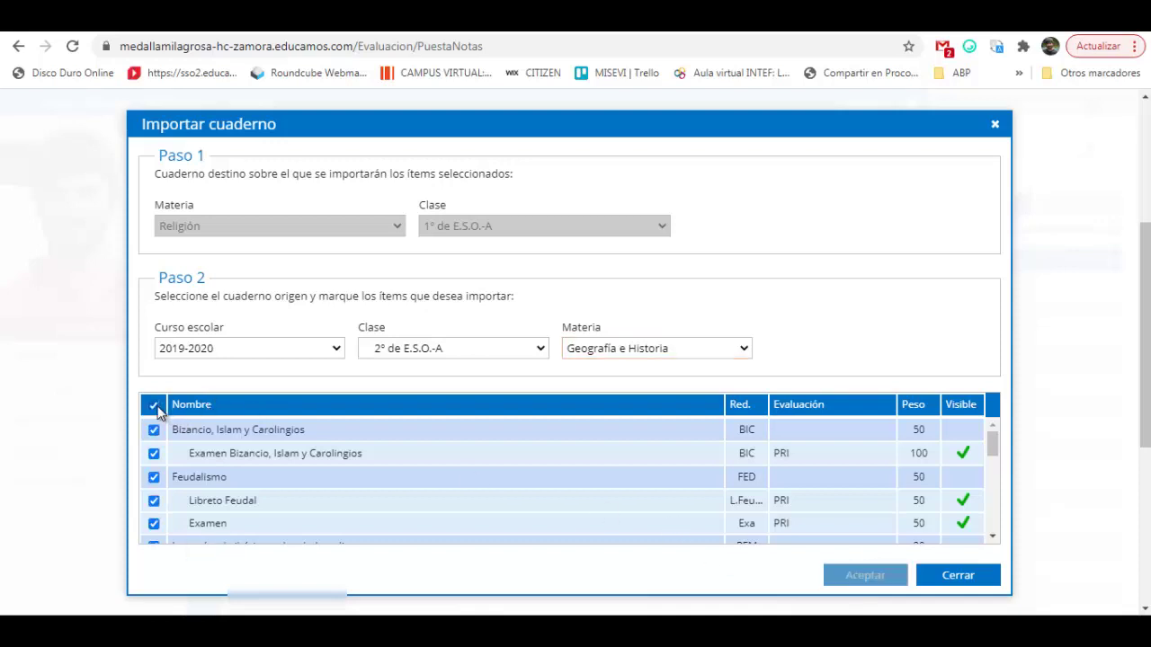
pyautogui.click(153, 407)
pyautogui.click(154, 454)
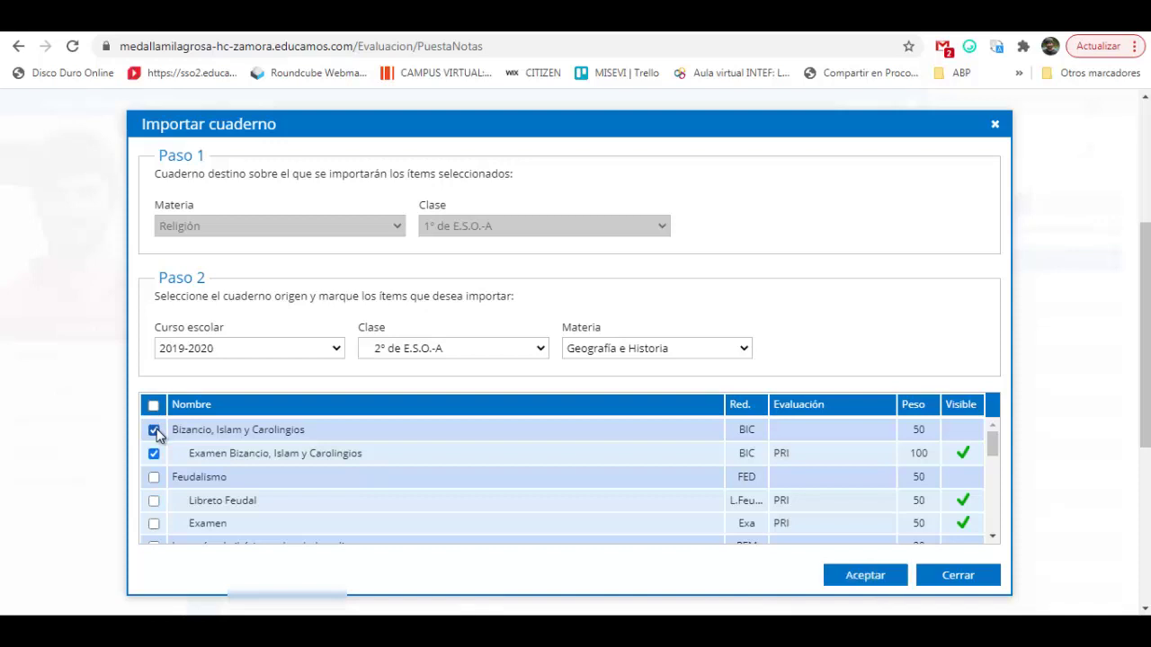
pyautogui.click(154, 453)
pyautogui.click(154, 454)
pyautogui.click(153, 454)
# Import the categories Bizancio, Islam y Carolingios and Feudalismo, including their exams and Libreto Feudal, into the Religión notebook
pyautogui.click(154, 501)
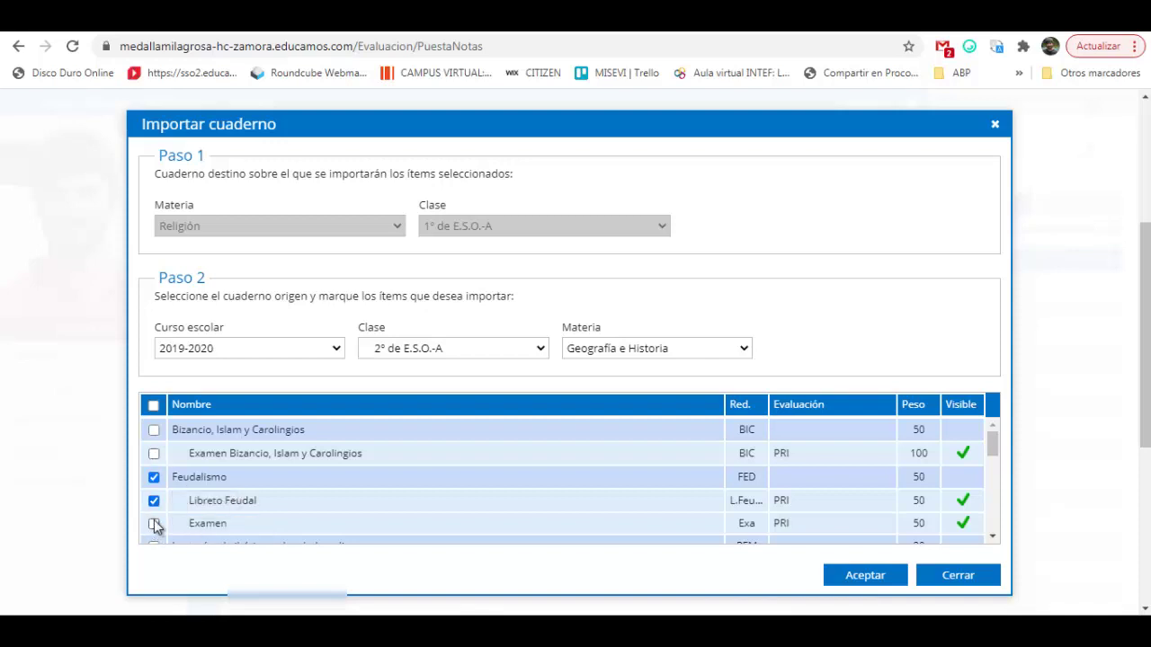
pyautogui.click(153, 524)
pyautogui.click(153, 430)
pyautogui.moveTo(992, 445)
pyautogui.mouseDown()
pyautogui.moveTo(998, 514)
pyautogui.moveTo(992, 441)
pyautogui.mouseUp()
pyautogui.click(888, 575)
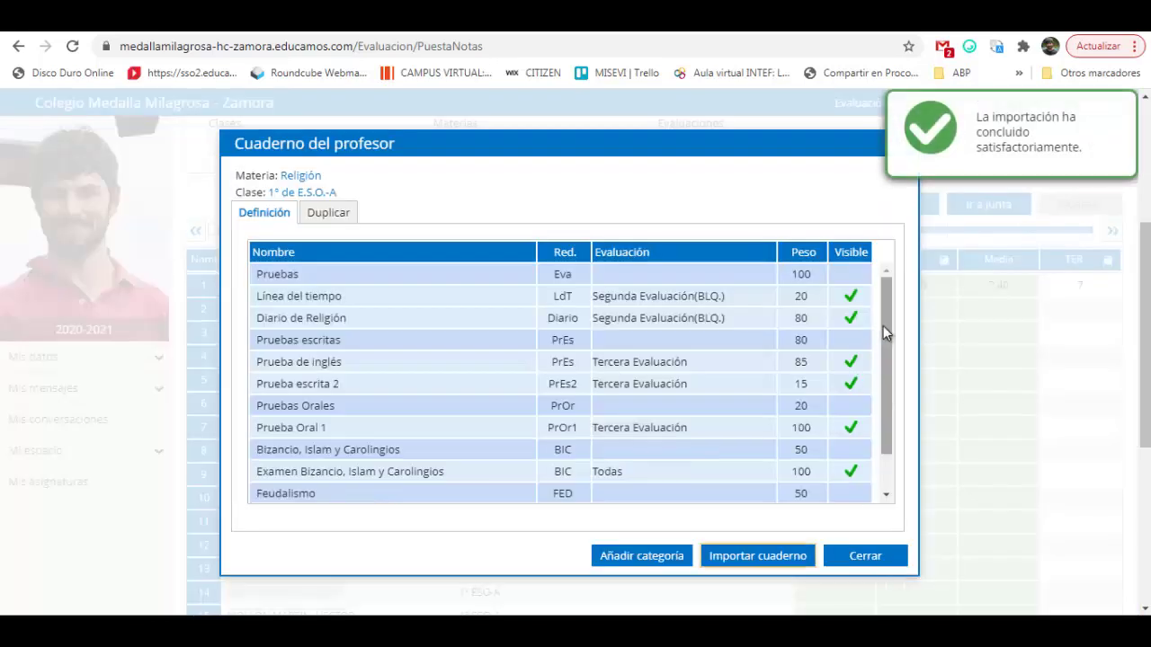
# Assign Examen Bizancio, Islam y Carolingios to Tercera Evaluación and close the teacher's notebook
pyautogui.click(677, 432)
pyautogui.click(772, 428)
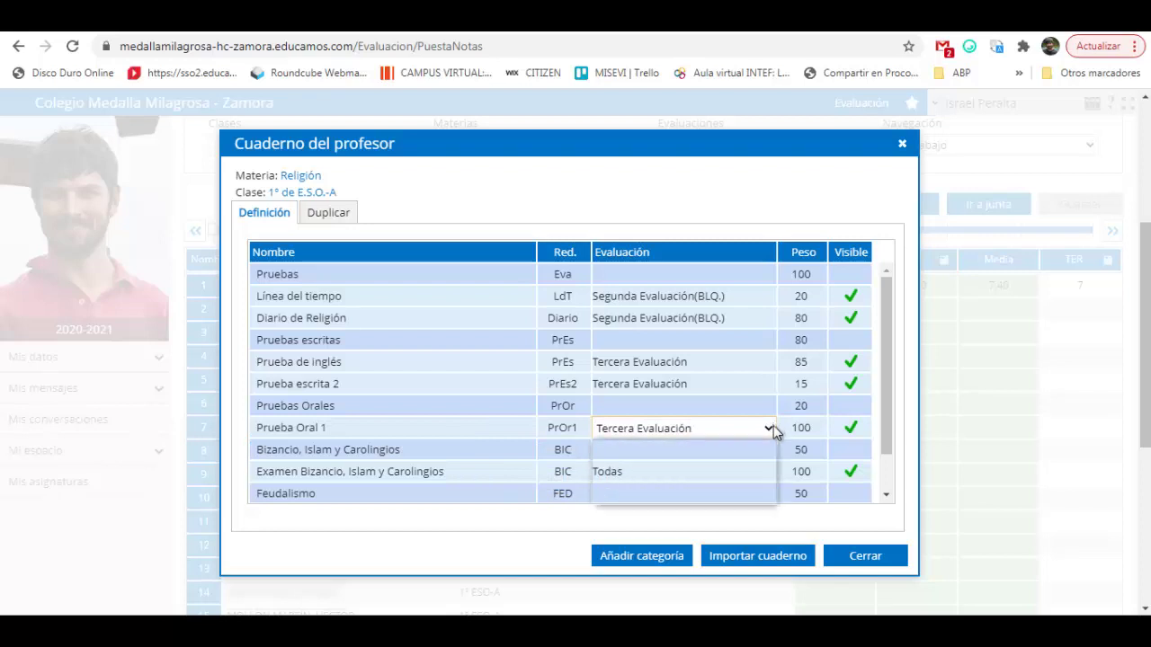
pyautogui.click(674, 471)
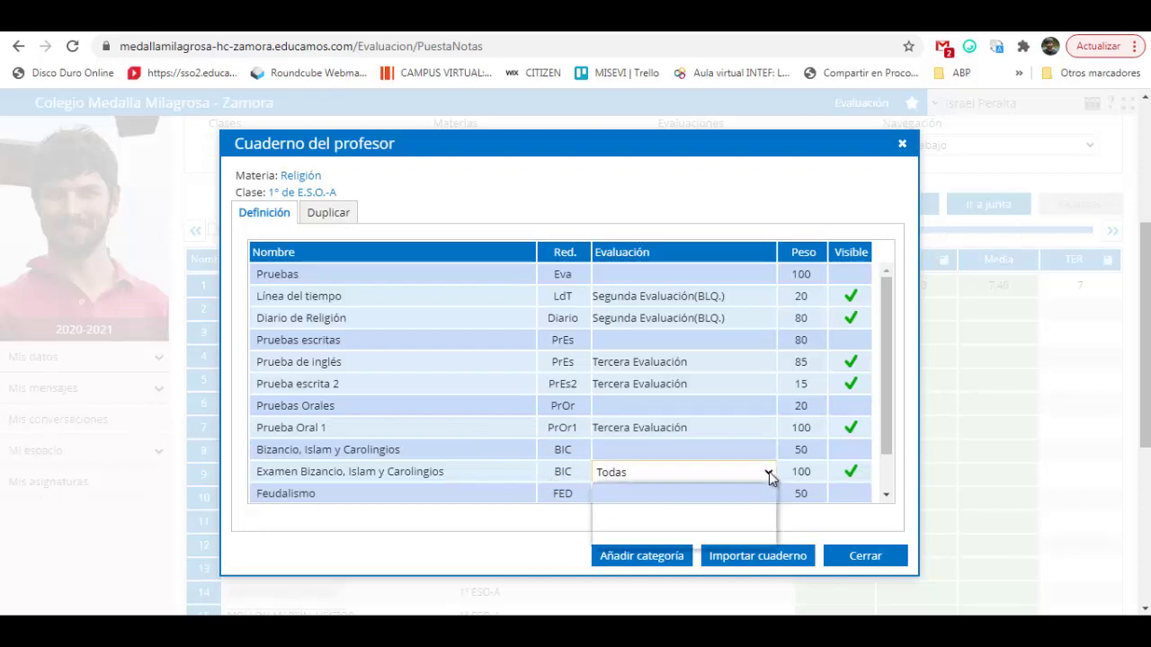
pyautogui.click(769, 471)
pyautogui.click(738, 539)
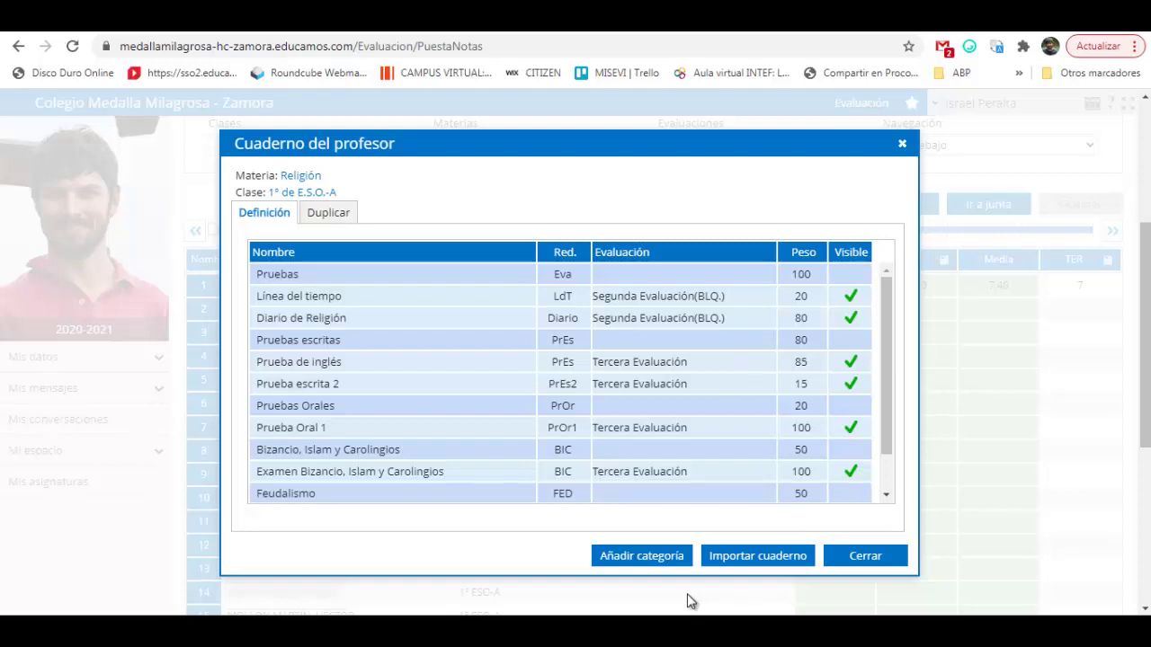
pyautogui.click(880, 556)
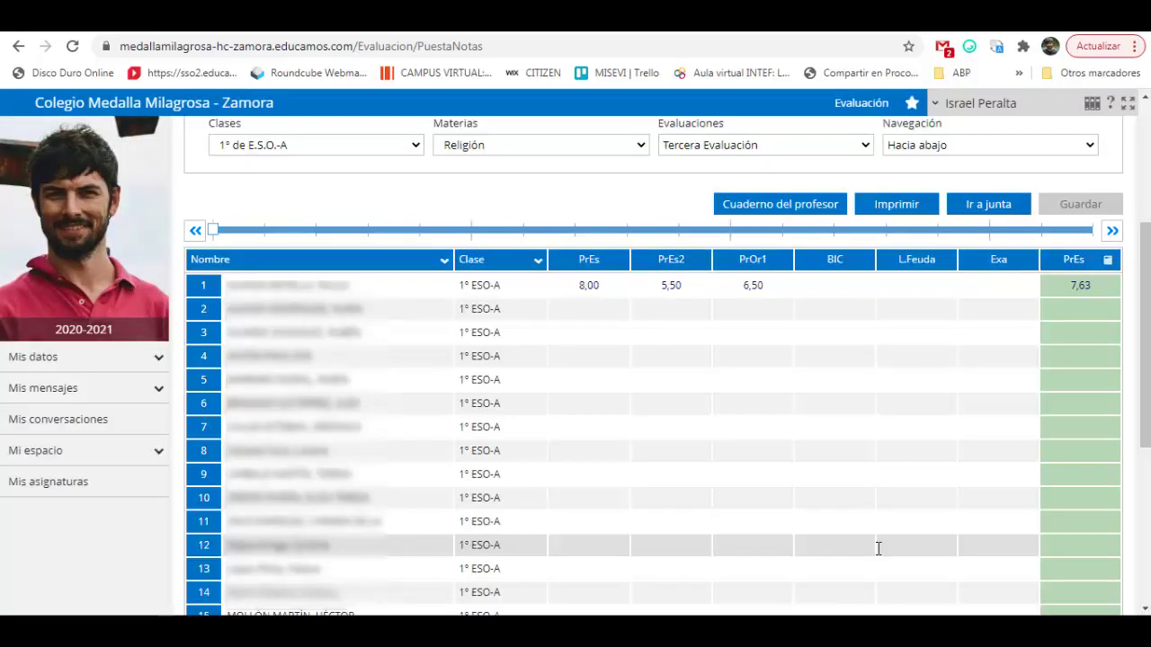
# Clear the first student's grades in the PrOr1, PrEs2 and PrEs item columns
pyautogui.click(920, 287)
pyautogui.press('Tab')
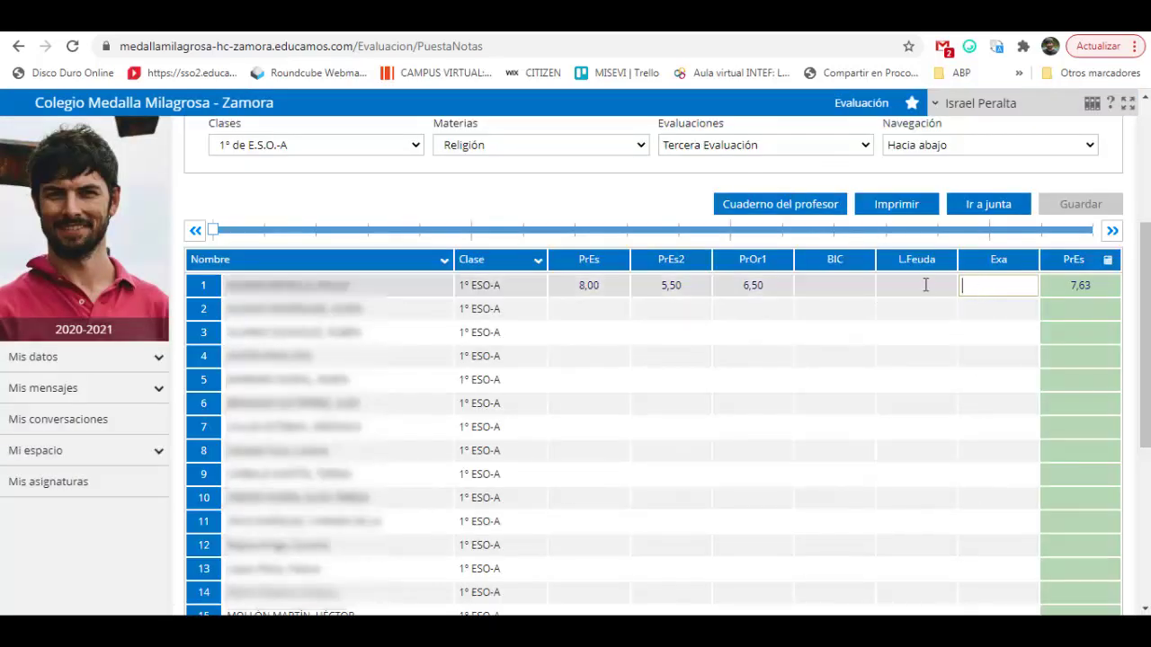
pyautogui.click(852, 284)
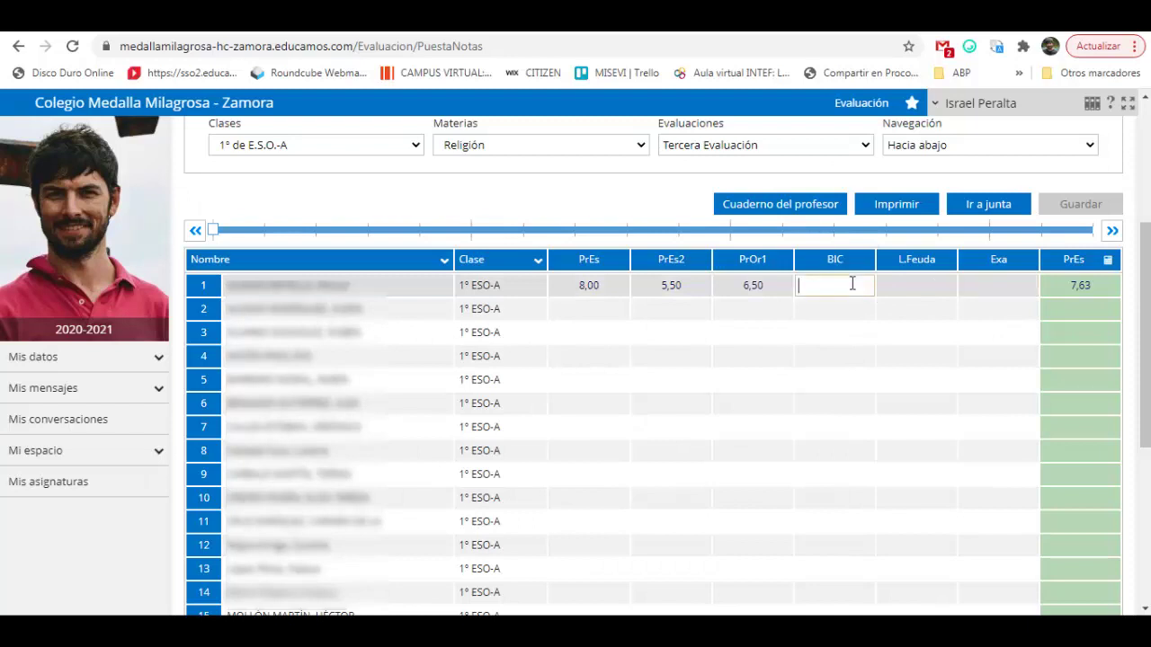
pyautogui.click(765, 284)
pyautogui.press('BackSpace')
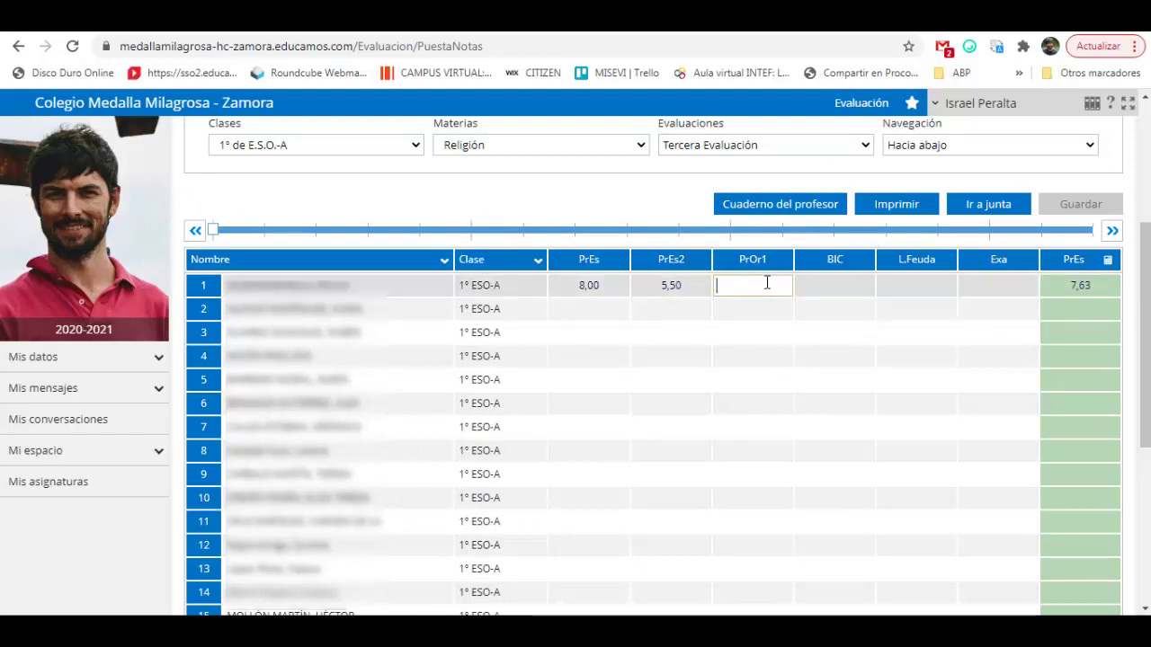
pyautogui.click(683, 283)
pyautogui.press('BackSpace')
pyautogui.click(601, 285)
pyautogui.press('BackSpace')
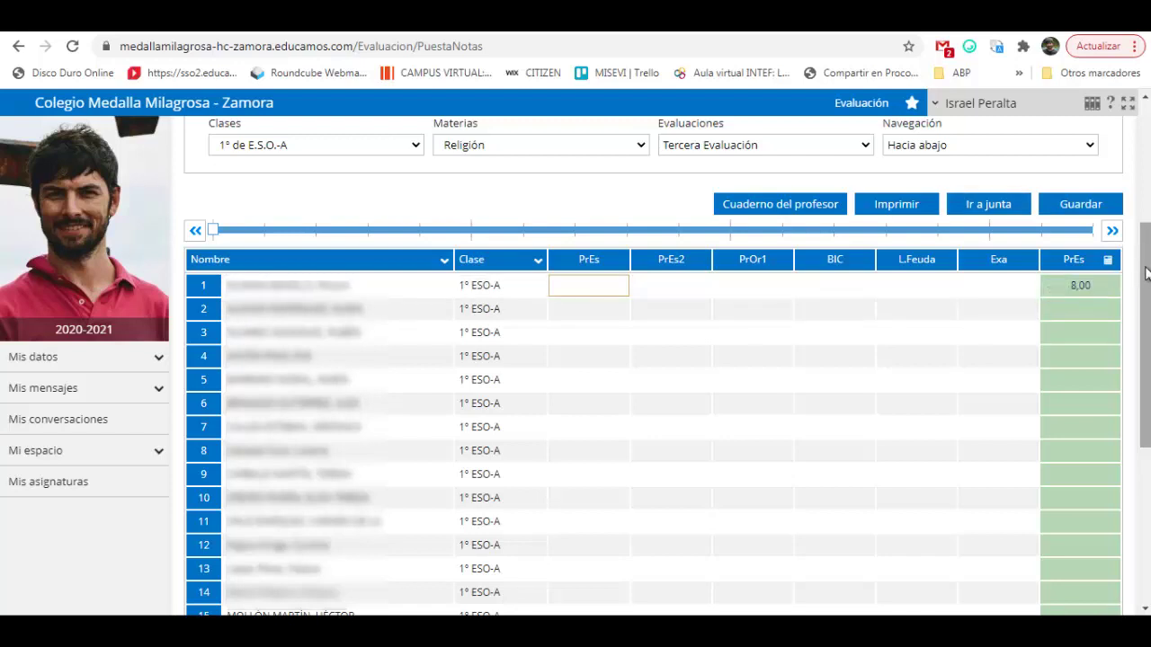
pyautogui.moveTo(1148, 306); pyautogui.dragTo(1148, 262)
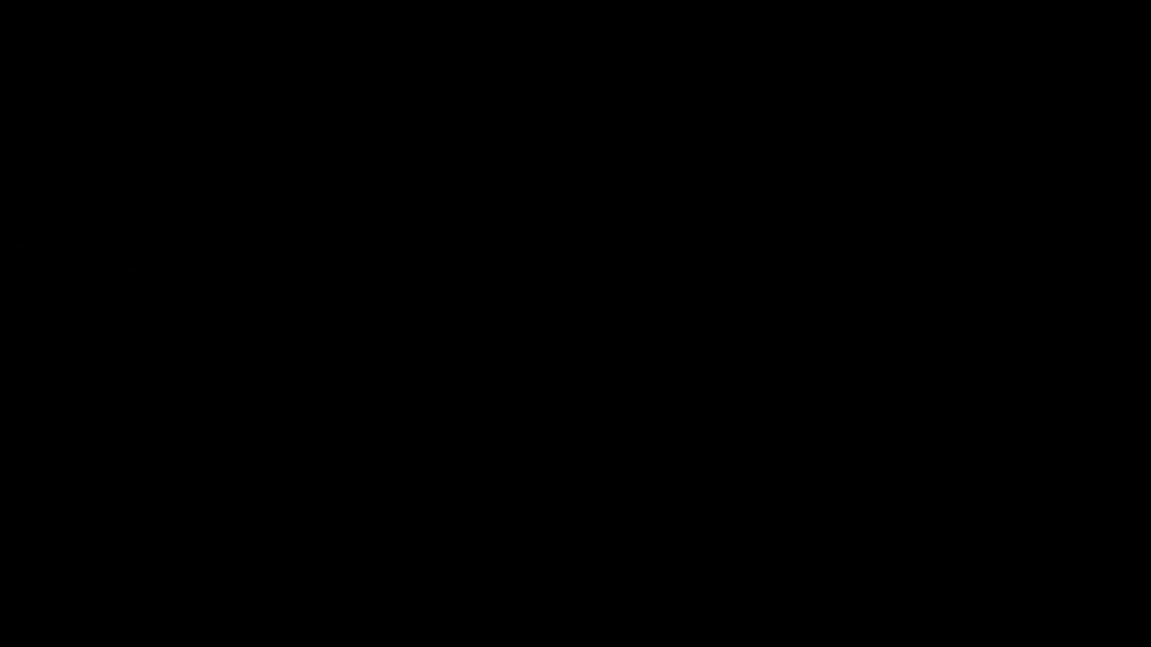